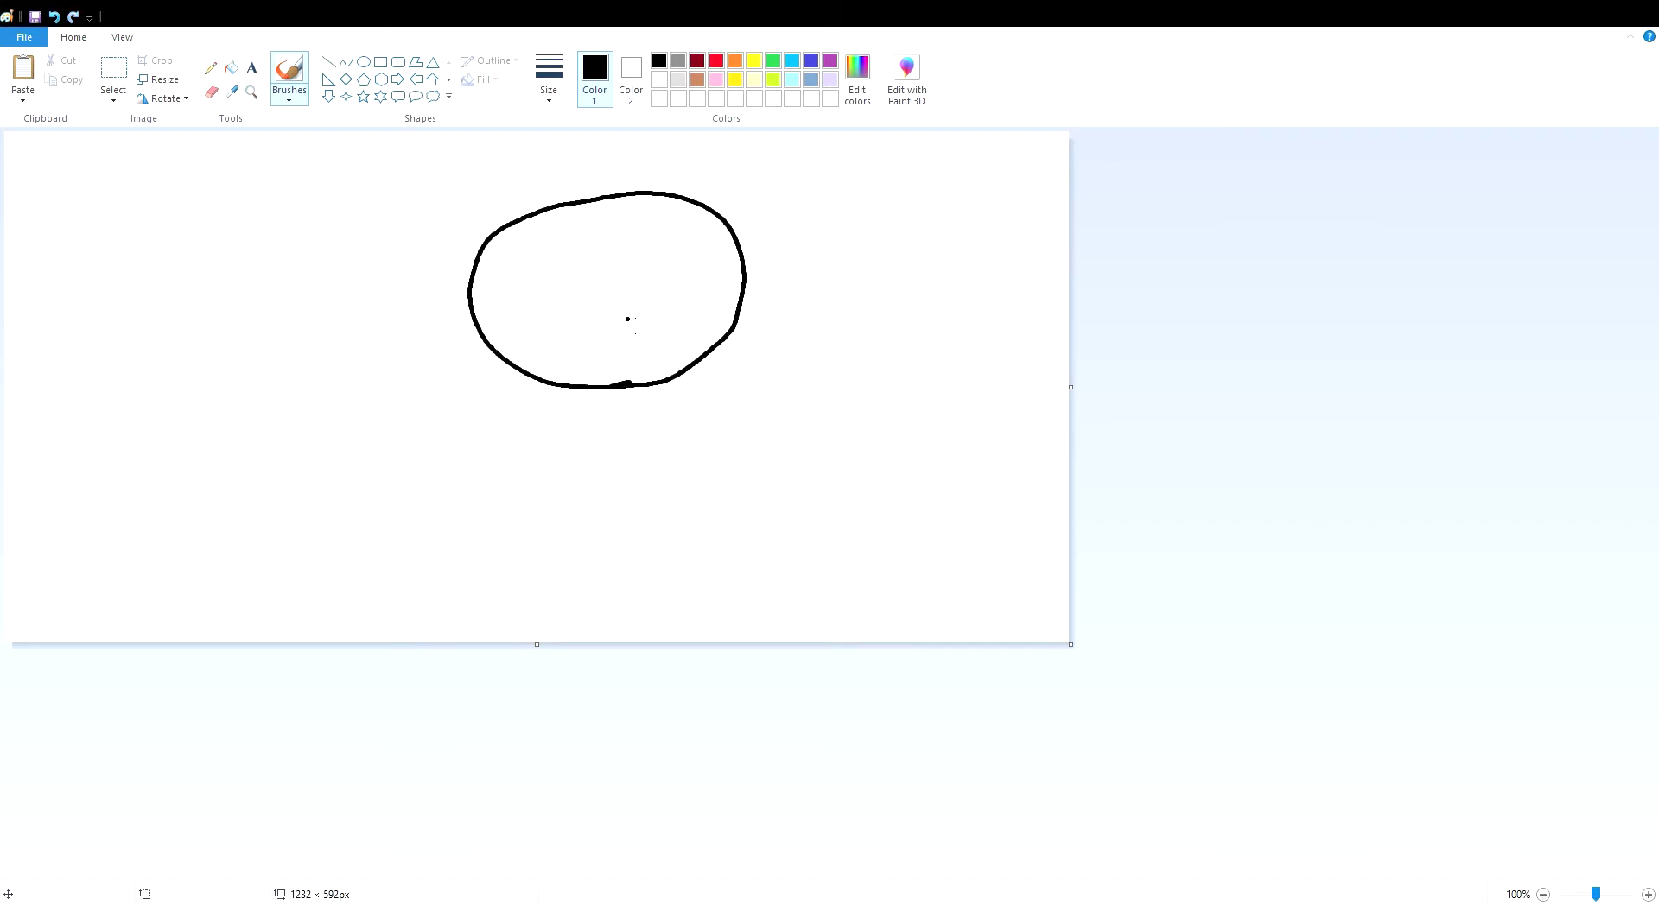
# Erase gaps in the upper head outline and brush two rounded black ears into them
pyautogui.click(211, 91)
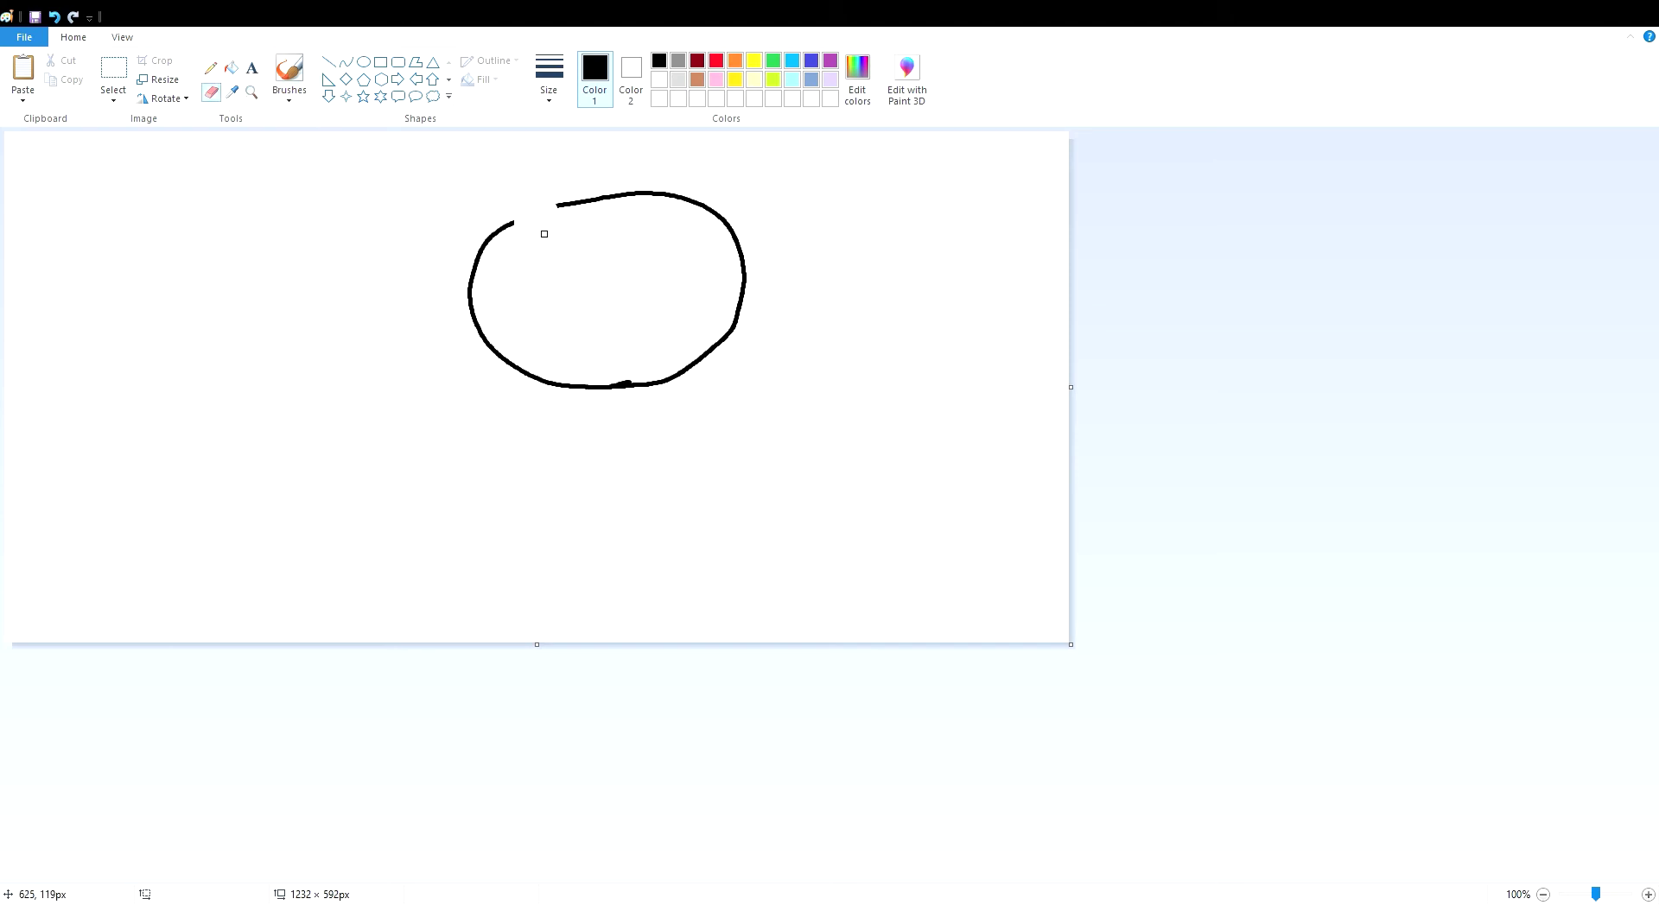
pyautogui.moveTo(683, 198); pyautogui.dragTo(698, 200)
pyautogui.click(289, 76)
pyautogui.moveTo(514, 223); pyautogui.dragTo(527, 200)
pyautogui.moveTo(689, 192); pyautogui.dragTo(709, 210)
# Draw two round eyes with pupils and a short curved eyebrow above each in black
pyautogui.moveTo(573, 260)
pyautogui.mouseDown()
pyautogui.moveTo(549, 264)
pyautogui.moveTo(567, 251)
pyautogui.mouseUp()
pyautogui.moveTo(650, 261); pyautogui.dragTo(648, 261)
pyautogui.moveTo(636, 250); pyautogui.dragTo(550, 259)
pyautogui.hotkey('ctrl', 'z')
pyautogui.hotkey('ctrl', 'z')
pyautogui.hotkey('ctrl', 'z')
pyautogui.hotkey('ctrl', 'z')
pyautogui.moveTo(649, 238); pyautogui.dragTo(641, 253)
pyautogui.moveTo(523, 237); pyautogui.dragTo(543, 225)
pyautogui.moveTo(656, 217); pyautogui.dragTo(684, 229)
# Draw a wavy muzzle boundary across the face in a light peach, rising to a bump between the eyes
pyautogui.click(697, 78)
pyautogui.click(754, 80)
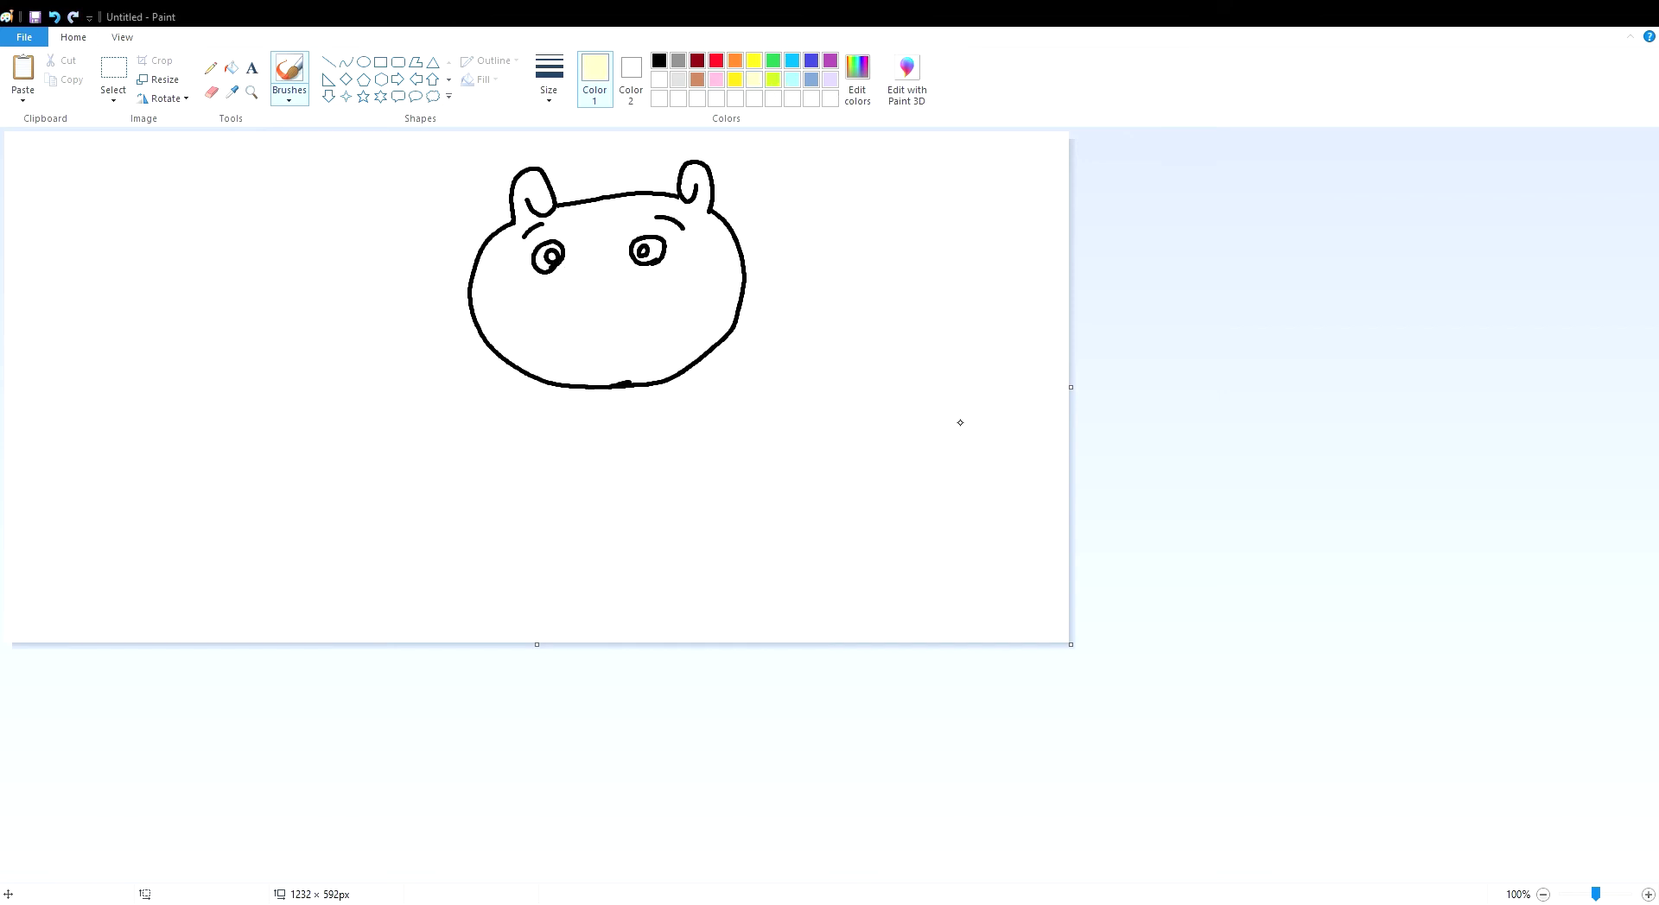
pyautogui.moveTo(490, 341)
pyautogui.mouseDown()
pyautogui.moveTo(524, 294)
pyautogui.moveTo(737, 310)
pyautogui.mouseUp()
pyautogui.hotkey('ctrl', 'z')
# Mix a custom brown, fill the upper head and ears with it, and fill the muzzle with light peach
pyautogui.click(697, 79)
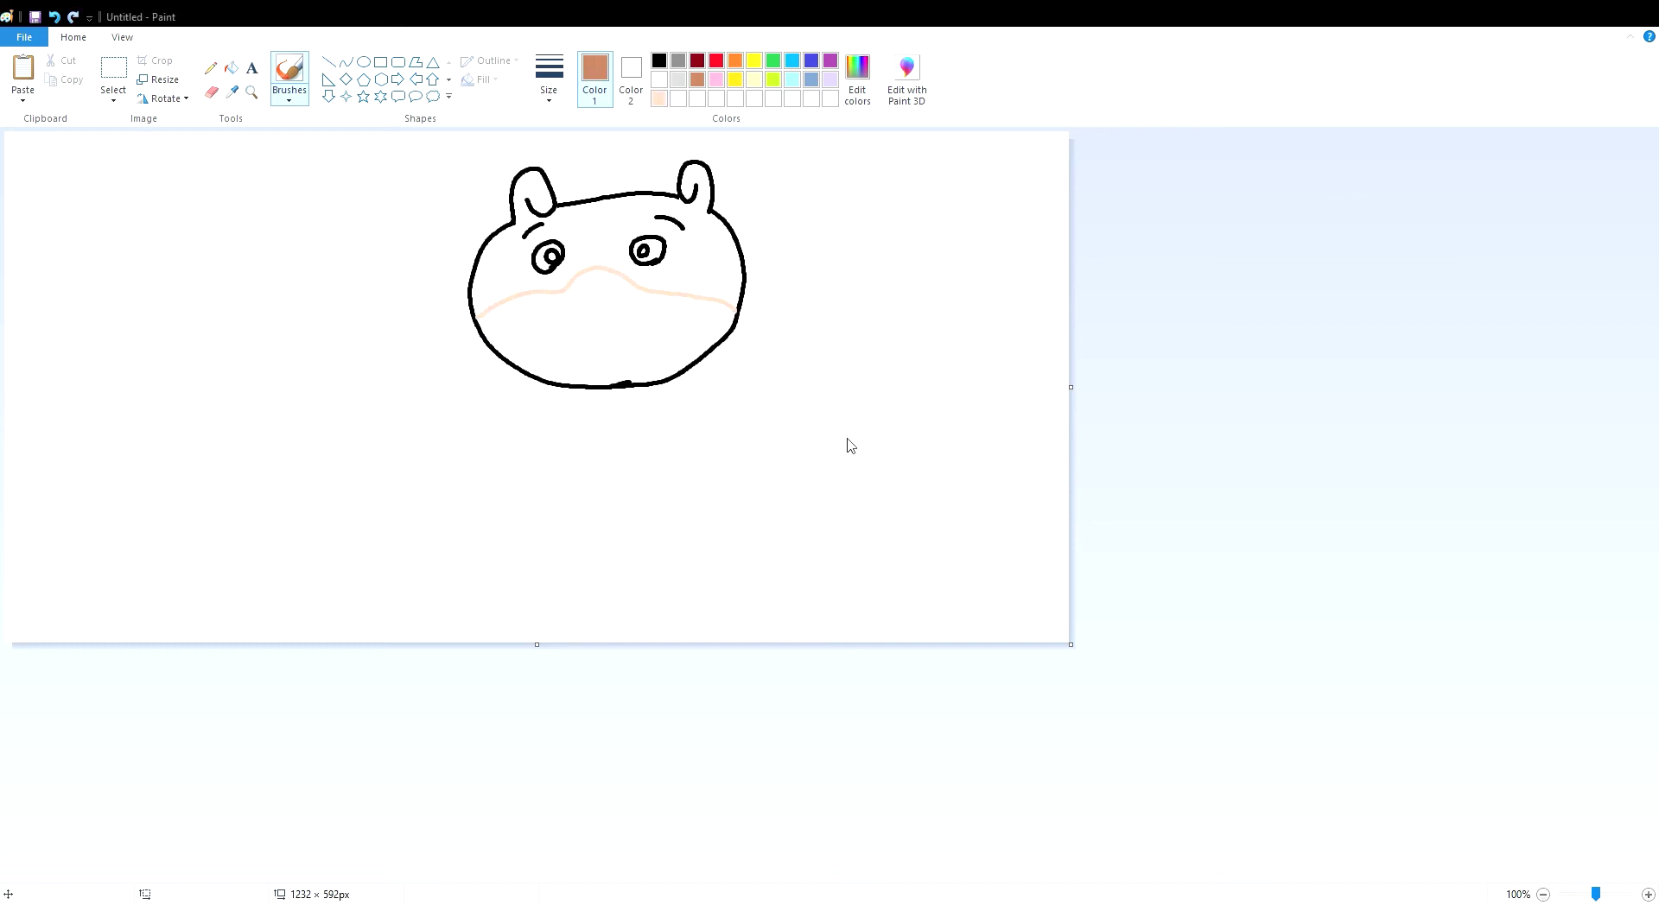
pyautogui.click(680, 573)
pyautogui.click(231, 68)
pyautogui.click(605, 234)
pyautogui.click(659, 99)
pyautogui.click(573, 348)
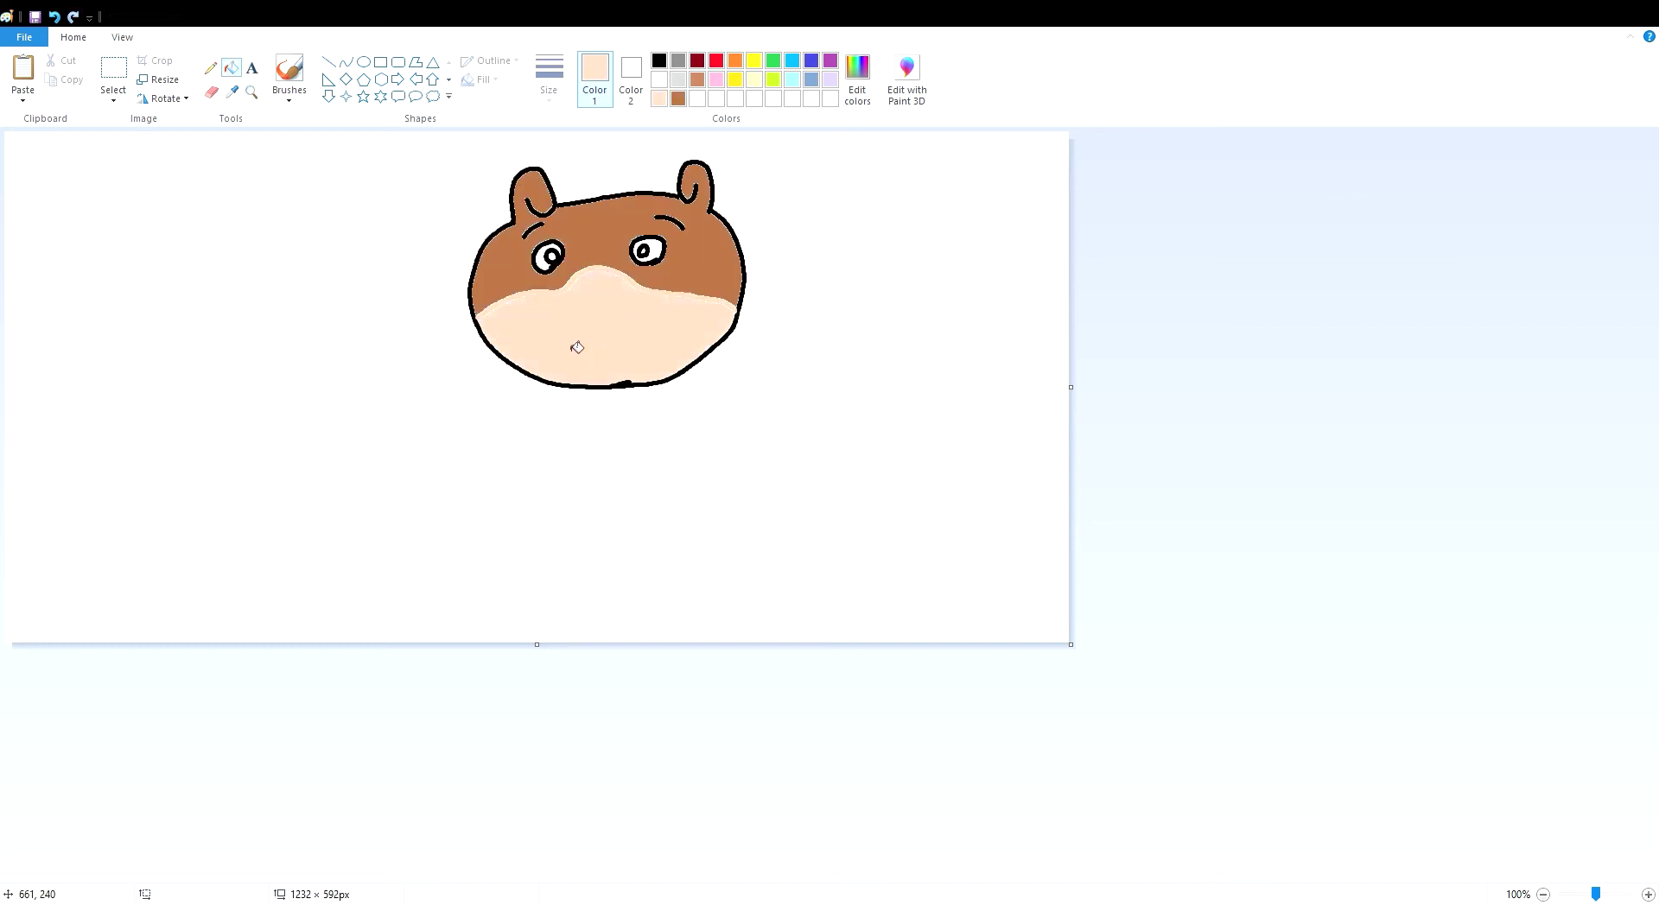
# Fill in the pupils and thicken the eye outlines and eyebrows in black
pyautogui.scroll(1, 743, 241)
pyautogui.moveTo(813, 877); pyautogui.dragTo(1177, 877)
pyautogui.click(659, 60)
pyautogui.click(290, 74)
pyautogui.moveTo(624, 404)
pyautogui.mouseDown()
pyautogui.moveTo(596, 380)
pyautogui.moveTo(642, 370)
pyautogui.mouseUp()
pyautogui.moveTo(788, 378)
pyautogui.mouseDown()
pyautogui.moveTo(791, 356)
pyautogui.moveTo(838, 360)
pyautogui.moveTo(821, 385)
pyautogui.mouseUp()
pyautogui.hotkey('ctrl', 'z')
pyautogui.hotkey('ctrl', 'z')
pyautogui.moveTo(621, 379); pyautogui.dragTo(626, 387)
pyautogui.moveTo(805, 367); pyautogui.dragTo(807, 376)
pyautogui.moveTo(563, 345); pyautogui.dragTo(604, 317)
pyautogui.moveTo(822, 302)
pyautogui.mouseDown()
pyautogui.moveTo(887, 336)
pyautogui.moveTo(849, 314)
pyautogui.moveTo(884, 325)
pyautogui.moveTo(842, 347)
pyautogui.moveTo(844, 399)
pyautogui.moveTo(793, 397)
pyautogui.moveTo(806, 342)
pyautogui.mouseUp()
pyautogui.moveTo(584, 378)
pyautogui.mouseDown()
pyautogui.moveTo(652, 370)
pyautogui.moveTo(631, 410)
pyautogui.mouseUp()
# Touch up the outer edges of the eyes in brown and the eyeballs in white
pyautogui.click(678, 98)
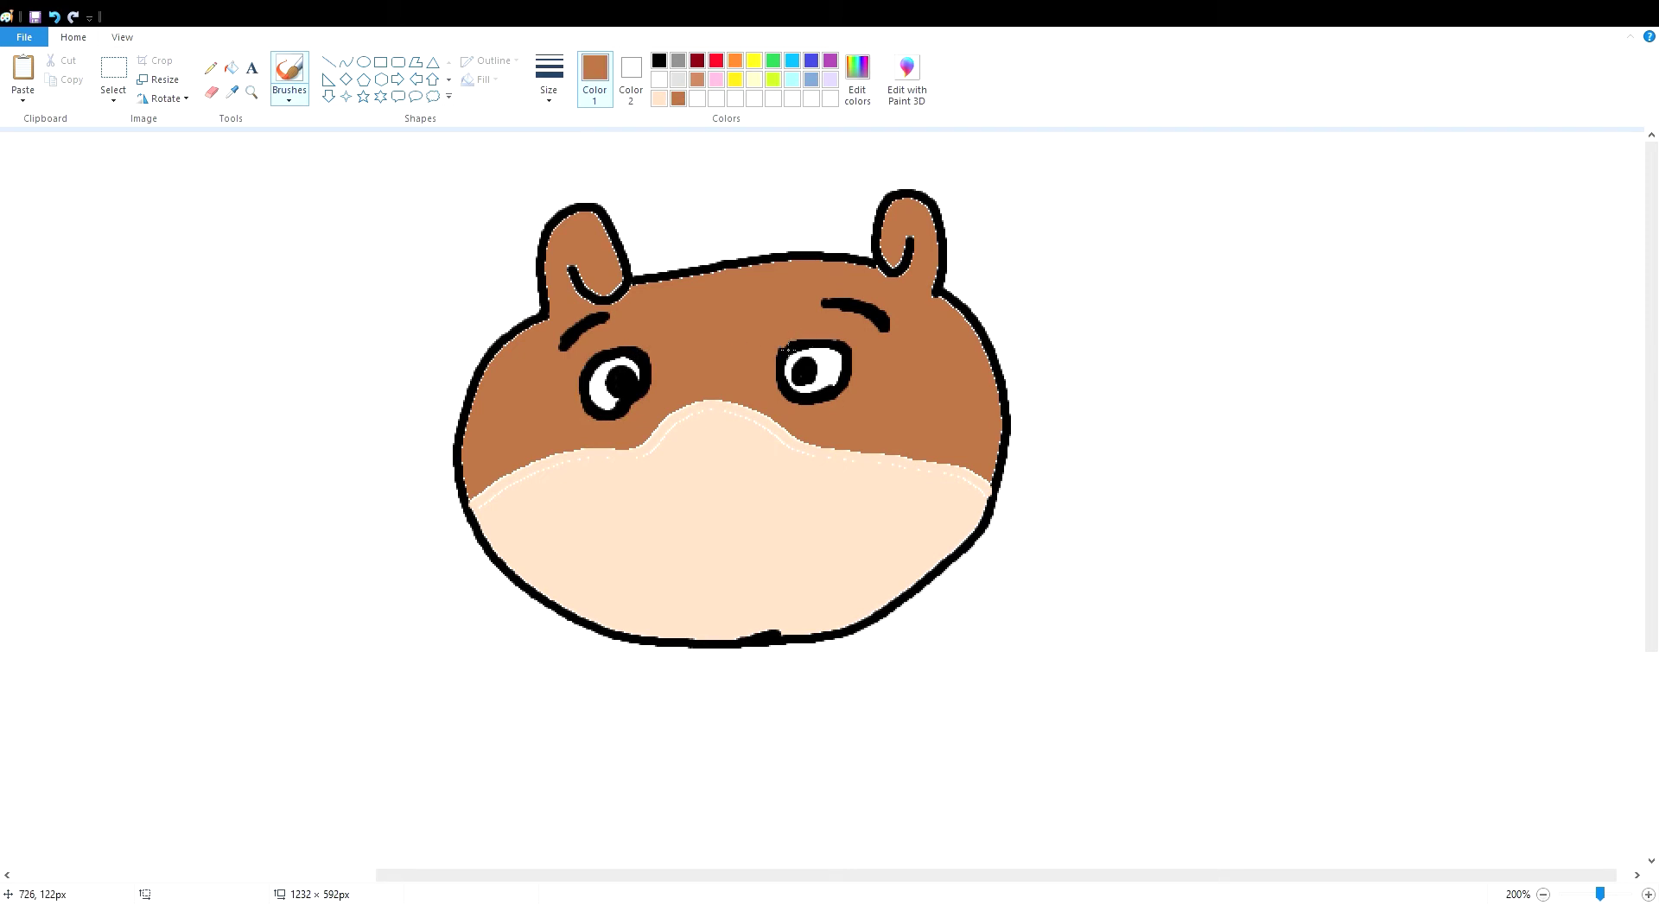
pyautogui.click(631, 82)
pyautogui.click(658, 59)
pyautogui.click(659, 78)
pyautogui.click(594, 78)
pyautogui.click(658, 79)
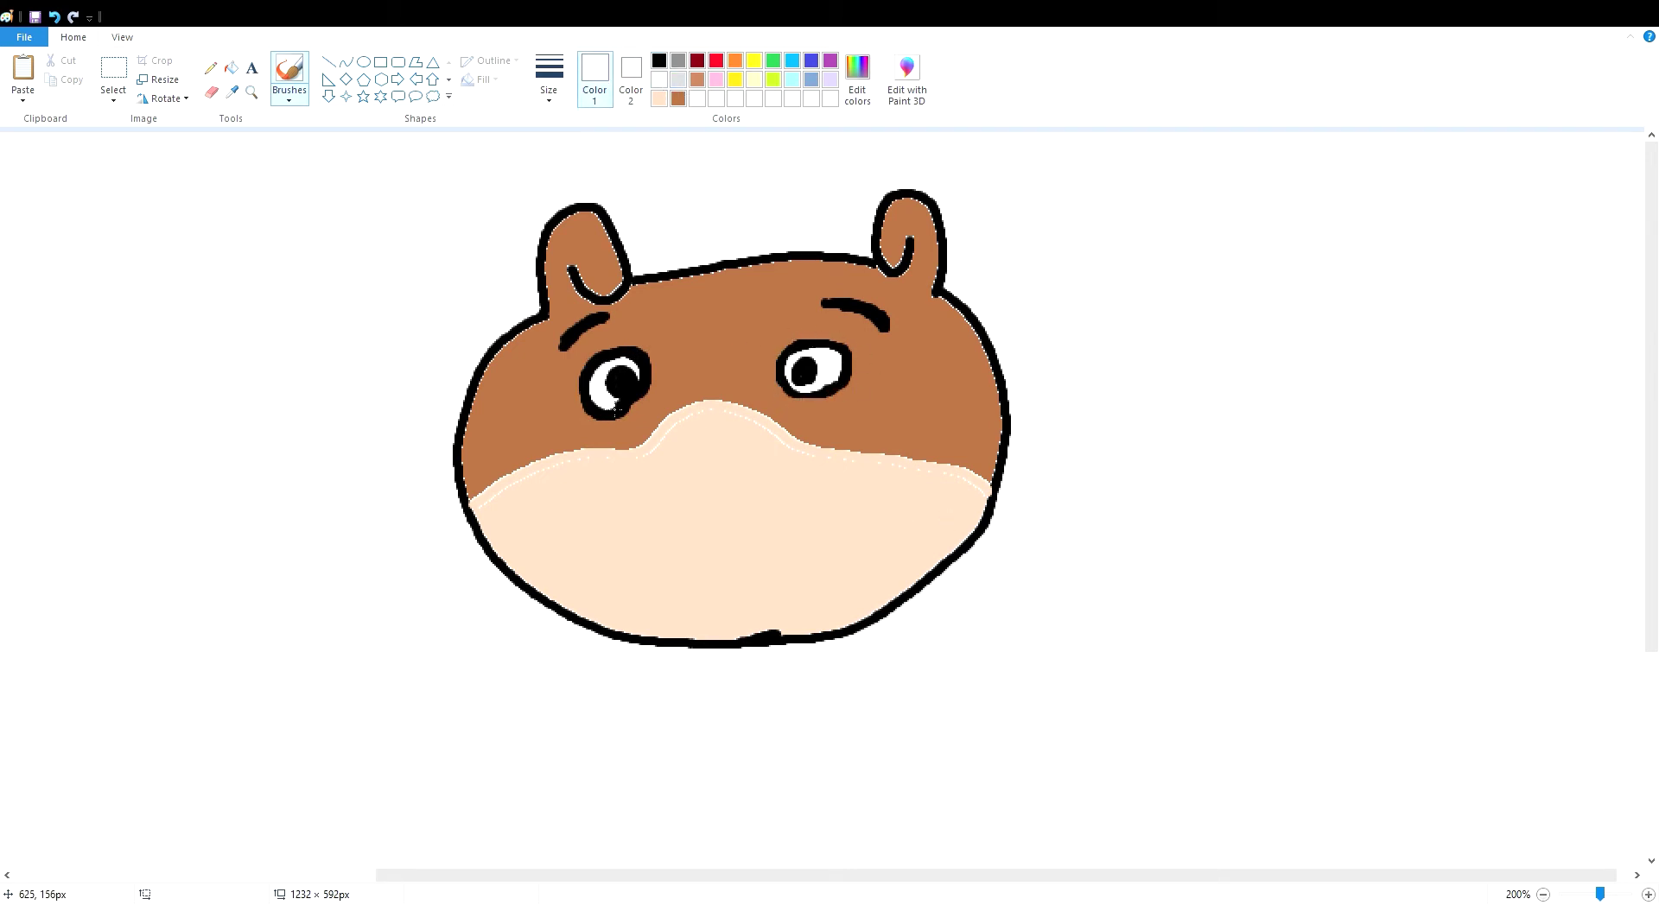
# Brush brown over the white gaps inside the ears, along the upper head outline and above the muzzle edge
pyautogui.click(678, 98)
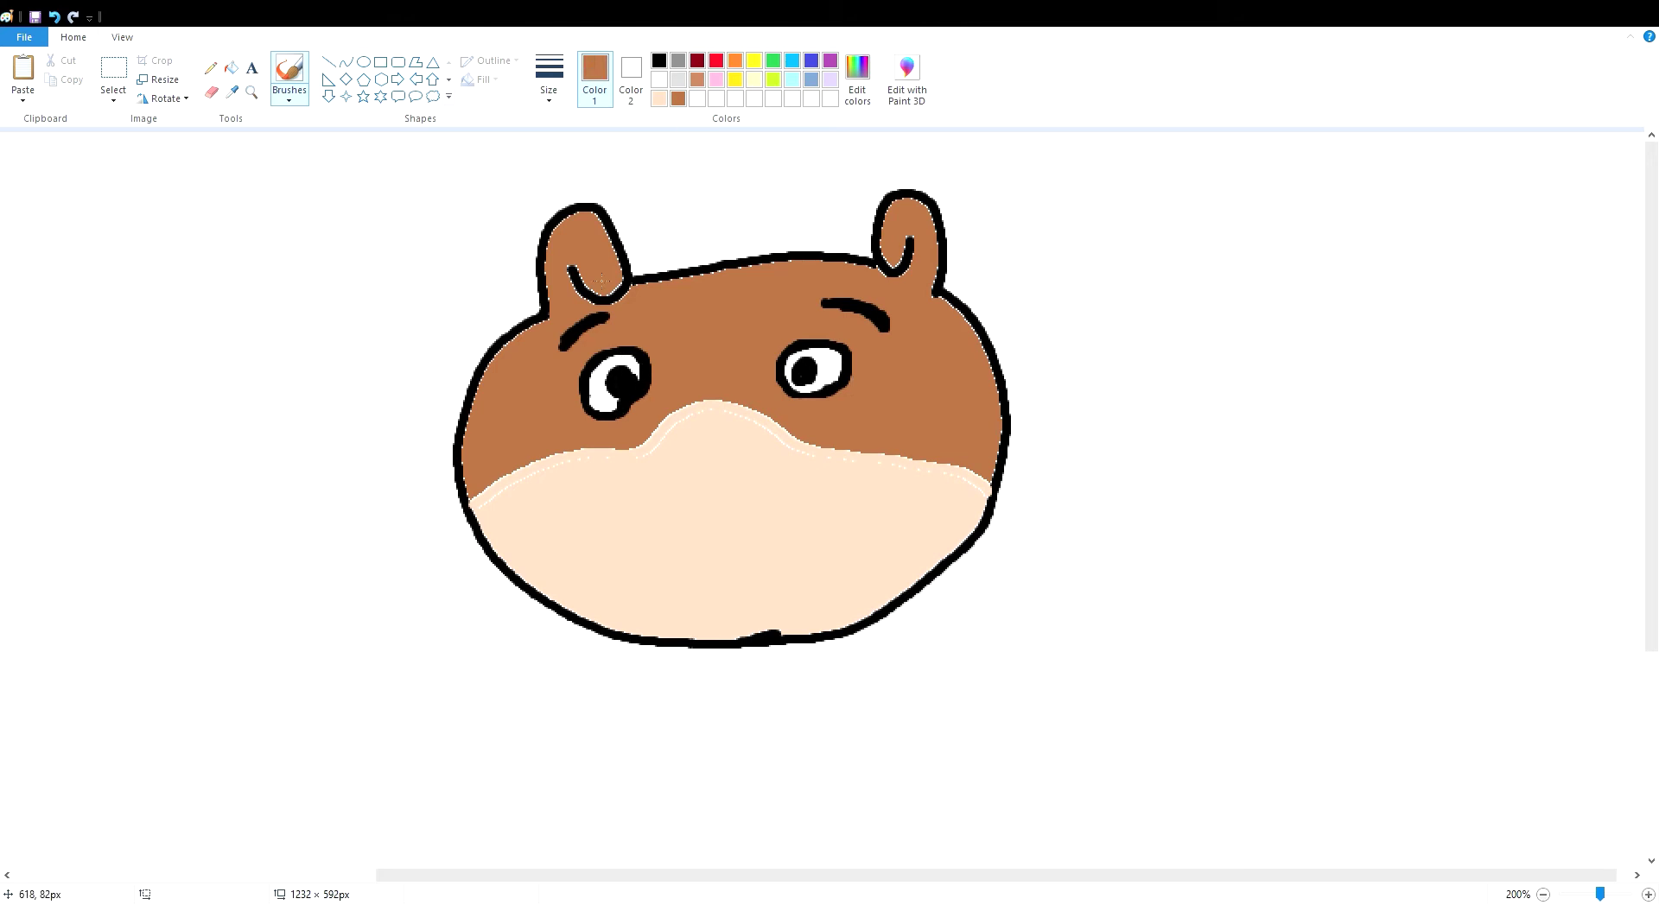
pyautogui.moveTo(583, 271)
pyautogui.mouseDown()
pyautogui.moveTo(614, 251)
pyautogui.moveTo(586, 222)
pyautogui.moveTo(557, 258)
pyautogui.mouseUp()
pyautogui.moveTo(652, 290)
pyautogui.mouseDown()
pyautogui.moveTo(825, 265)
pyautogui.moveTo(920, 273)
pyautogui.moveTo(916, 237)
pyautogui.moveTo(902, 272)
pyautogui.moveTo(892, 232)
pyautogui.moveTo(930, 234)
pyautogui.mouseUp()
pyautogui.moveTo(935, 304)
pyautogui.mouseDown()
pyautogui.moveTo(1000, 392)
pyautogui.moveTo(996, 484)
pyautogui.mouseUp()
pyautogui.moveTo(474, 499)
pyautogui.mouseDown()
pyautogui.moveTo(673, 426)
pyautogui.moveTo(796, 436)
pyautogui.moveTo(705, 383)
pyautogui.moveTo(823, 448)
pyautogui.moveTo(993, 485)
pyautogui.mouseUp()
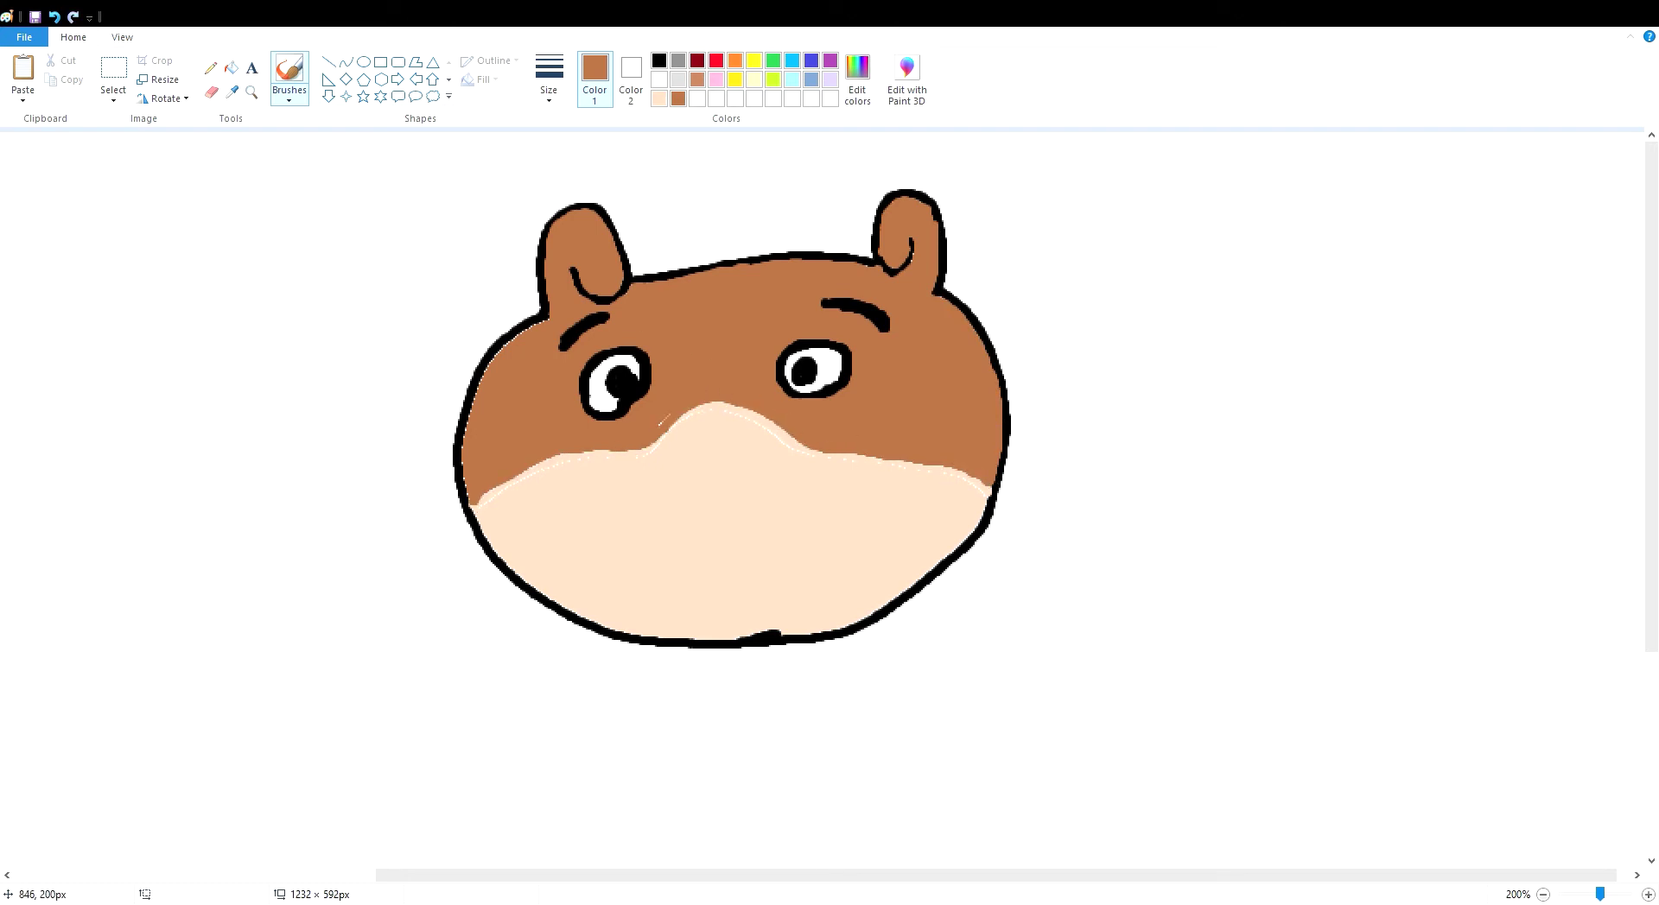
# Redraw the head and ear outlines in black and cover the white gaps along the muzzle edge in light peach
pyautogui.click(660, 60)
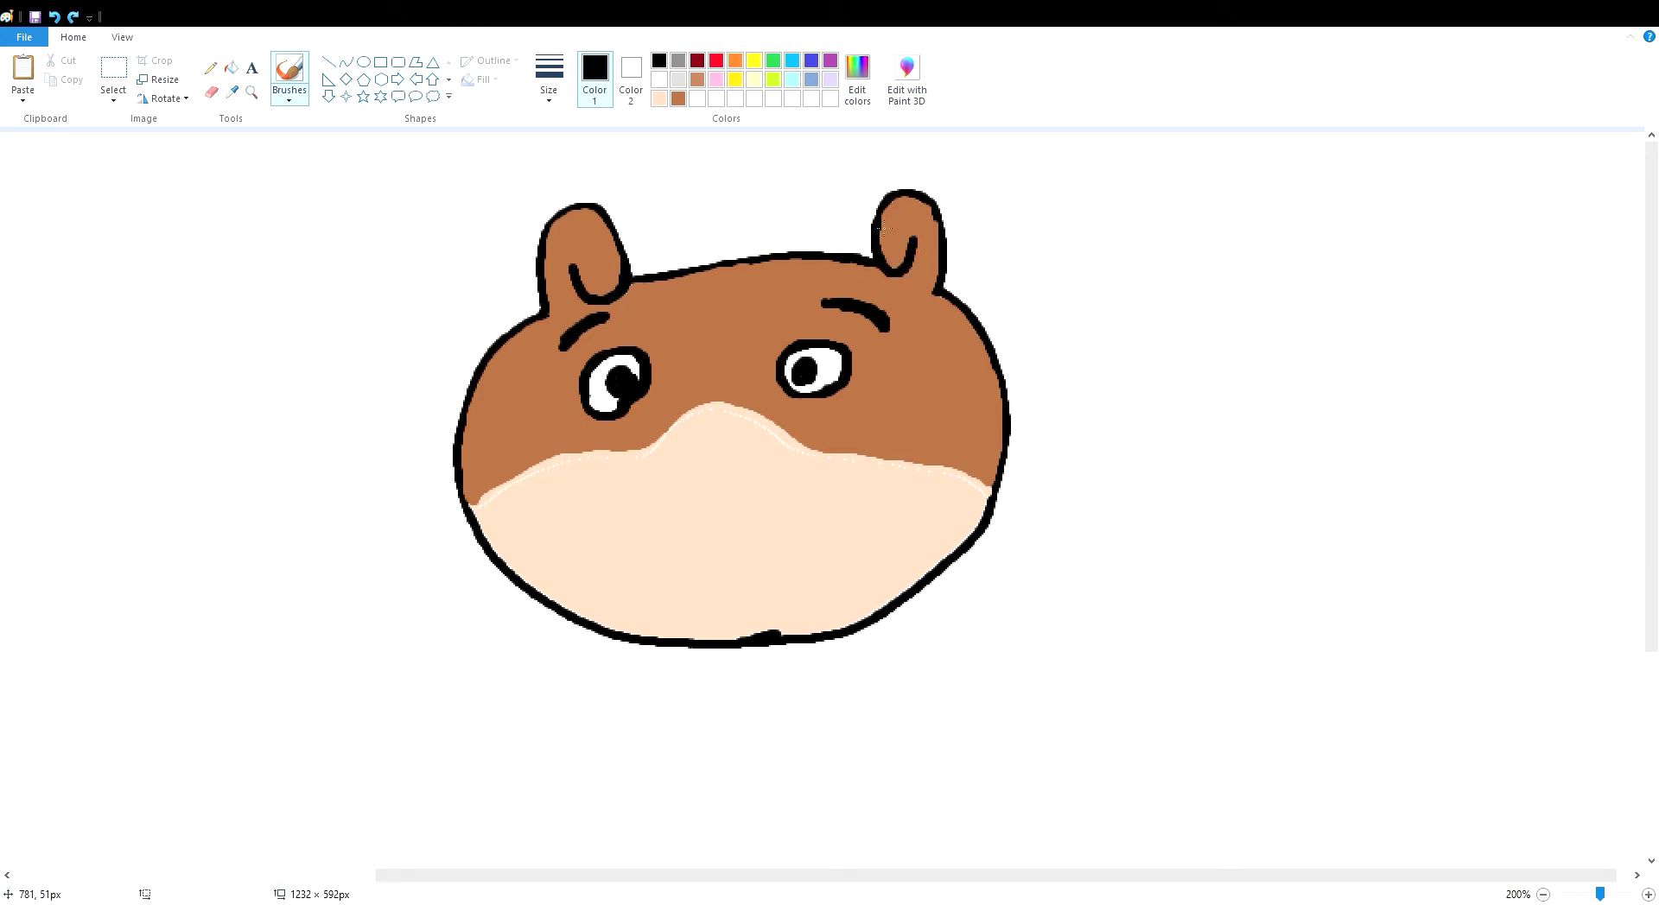
pyautogui.moveTo(503, 355)
pyautogui.mouseDown()
pyautogui.moveTo(568, 309)
pyautogui.moveTo(553, 238)
pyautogui.moveTo(633, 260)
pyautogui.moveTo(638, 284)
pyautogui.moveTo(904, 281)
pyautogui.mouseUp()
pyautogui.click(659, 98)
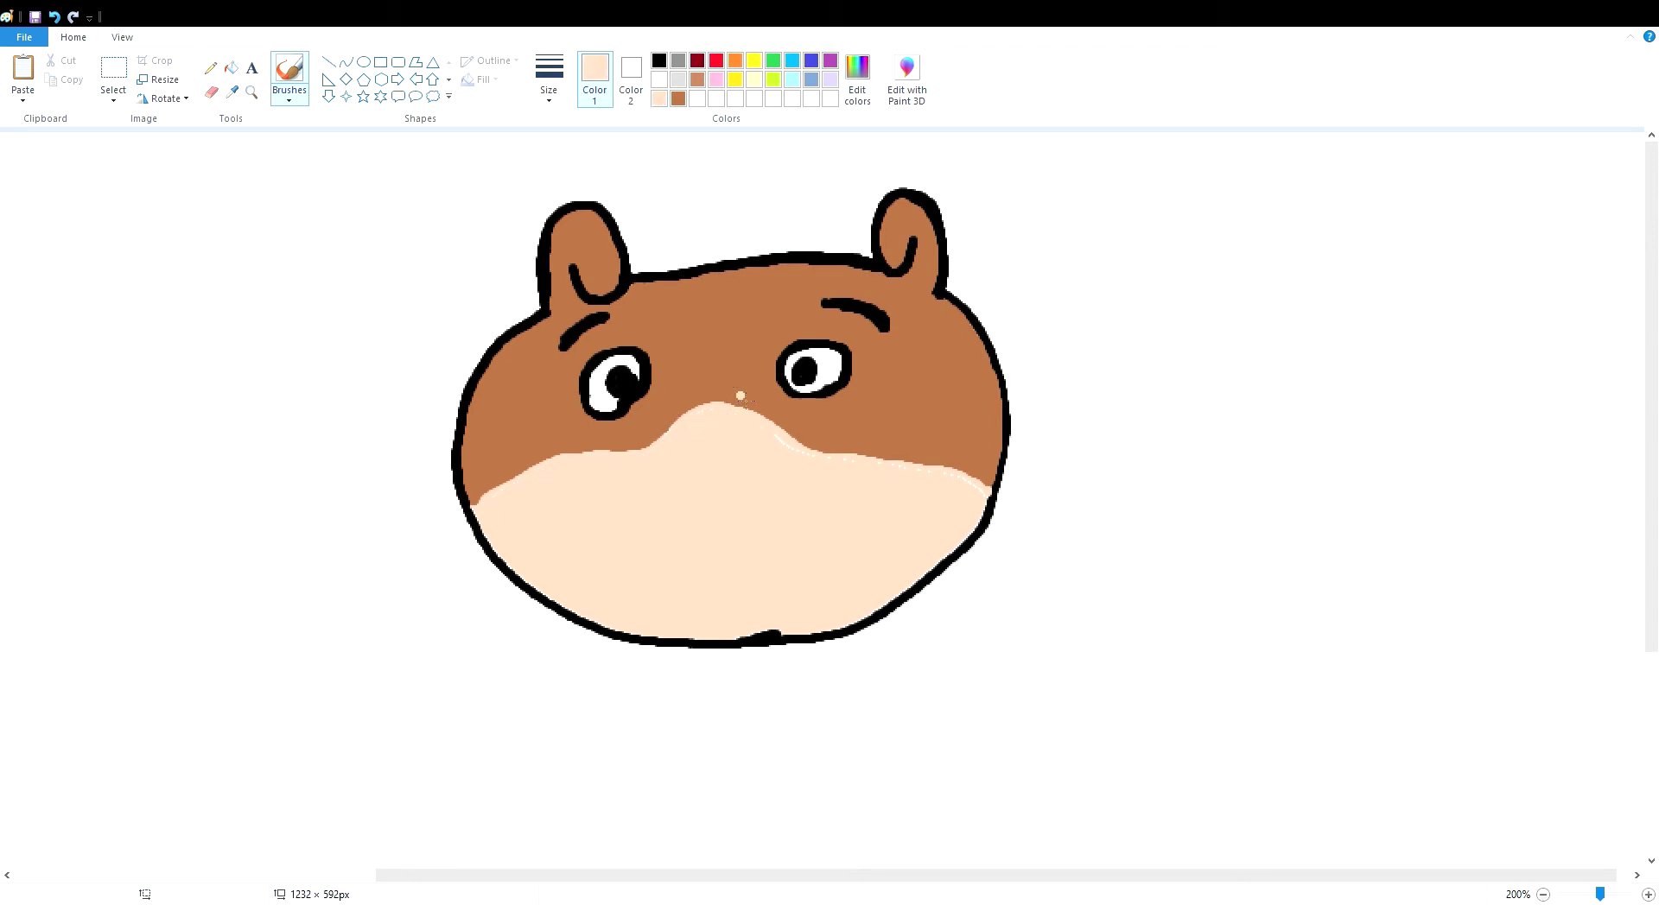
pyautogui.moveTo(481, 514)
pyautogui.mouseDown()
pyautogui.moveTo(603, 630)
pyautogui.moveTo(693, 644)
pyautogui.moveTo(819, 636)
pyautogui.moveTo(903, 604)
pyautogui.moveTo(987, 502)
pyautogui.mouseUp()
pyautogui.click(660, 60)
pyautogui.moveTo(475, 510)
pyautogui.mouseDown()
pyautogui.moveTo(617, 644)
pyautogui.moveTo(747, 644)
pyautogui.moveTo(972, 540)
pyautogui.moveTo(1011, 429)
pyautogui.mouseUp()
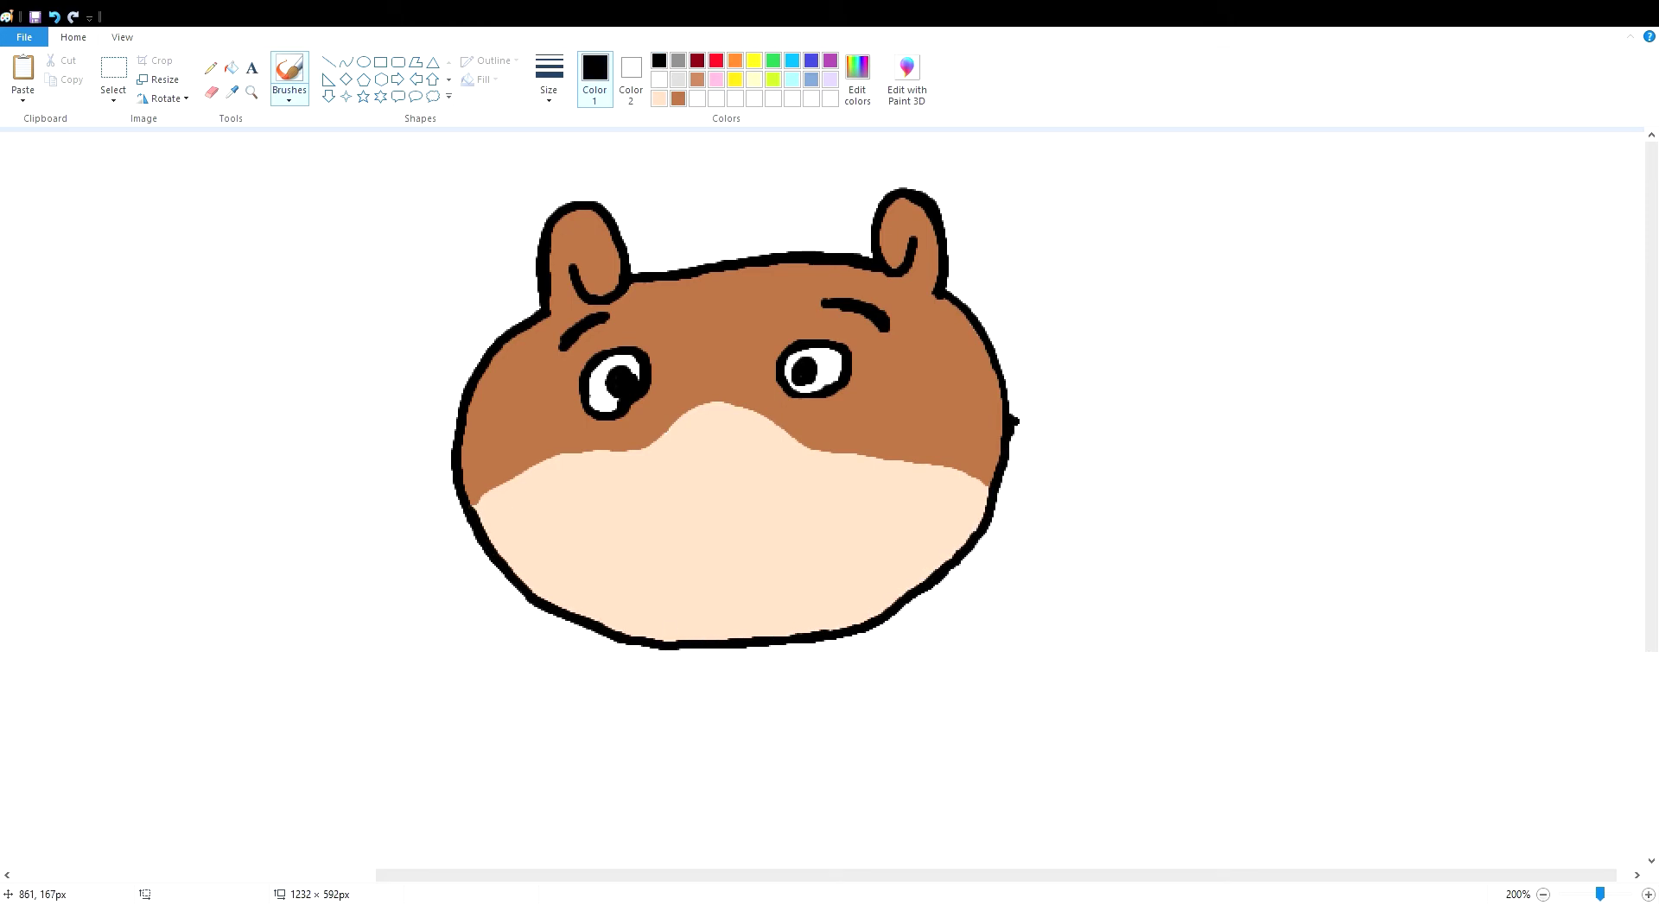
# Draw a small black nose on the muzzle, try adding lines below it, and undo the last strokes
pyautogui.moveTo(1200, 875)
pyautogui.mouseDown()
pyautogui.moveTo(836, 875)
pyautogui.moveTo(1121, 875)
pyautogui.mouseUp()
pyautogui.moveTo(765, 450)
pyautogui.mouseDown()
pyautogui.moveTo(850, 498)
pyautogui.moveTo(899, 453)
pyautogui.mouseUp()
pyautogui.moveTo(833, 504); pyautogui.dragTo(835, 520)
pyautogui.moveTo(698, 506)
pyautogui.mouseDown()
pyautogui.moveTo(975, 560)
pyautogui.moveTo(698, 508)
pyautogui.mouseUp()
pyautogui.moveTo(649, 597)
pyautogui.mouseDown()
pyautogui.moveTo(608, 502)
pyautogui.moveTo(759, 461)
pyautogui.mouseUp()
pyautogui.hotkey('ctrl', 'z')
pyautogui.hotkey('ctrl', 'z')
# Mix a custom pale pink and colour the nose with it
pyautogui.click(73, 16)
pyautogui.click(717, 79)
pyautogui.click(857, 79)
pyautogui.click(1022, 387)
pyautogui.click(783, 562)
pyautogui.click(857, 80)
pyautogui.click(950, 430)
pyautogui.click(814, 570)
pyautogui.moveTo(783, 455)
pyautogui.mouseDown()
pyautogui.moveTo(882, 455)
pyautogui.moveTo(791, 482)
pyautogui.mouseUp()
# Draw a face mask outline over the muzzle in black with straps running to both sides of the head
pyautogui.click(658, 60)
pyautogui.moveTo(625, 567)
pyautogui.mouseDown()
pyautogui.moveTo(687, 481)
pyautogui.moveTo(1015, 499)
pyautogui.moveTo(997, 576)
pyautogui.mouseUp()
pyautogui.moveTo(626, 565)
pyautogui.mouseDown()
pyautogui.moveTo(948, 602)
pyautogui.moveTo(1002, 575)
pyautogui.mouseUp()
pyautogui.moveTo(1016, 500); pyautogui.dragTo(1094, 489)
pyautogui.moveTo(999, 577); pyautogui.dragTo(1019, 589)
pyautogui.moveTo(679, 487); pyautogui.dragTo(563, 464)
pyautogui.moveTo(628, 567); pyautogui.dragTo(611, 569)
# Choose a pale cyan and fill the inside of the face mask with it
pyautogui.click(792, 78)
pyautogui.moveTo(706, 489)
pyautogui.mouseDown()
pyautogui.moveTo(751, 540)
pyautogui.moveTo(820, 544)
pyautogui.moveTo(844, 518)
pyautogui.mouseUp()
pyautogui.click(232, 68)
pyautogui.click(864, 592)
pyautogui.click(916, 493)
pyautogui.click(935, 534)
pyautogui.click(871, 521)
pyautogui.click(840, 480)
# Brush pale cyan over the gaps inside the mask and redraw the mask's outline in black
pyautogui.click(290, 71)
pyautogui.moveTo(926, 516)
pyautogui.mouseDown()
pyautogui.moveTo(886, 476)
pyautogui.moveTo(878, 489)
pyautogui.moveTo(966, 497)
pyautogui.moveTo(926, 592)
pyautogui.moveTo(853, 613)
pyautogui.mouseUp()
pyautogui.moveTo(648, 567)
pyautogui.mouseDown()
pyautogui.moveTo(827, 609)
pyautogui.moveTo(664, 553)
pyautogui.moveTo(707, 491)
pyautogui.moveTo(855, 475)
pyautogui.moveTo(821, 501)
pyautogui.mouseUp()
pyautogui.click(659, 60)
pyautogui.moveTo(646, 553)
pyautogui.mouseDown()
pyautogui.moveTo(676, 486)
pyautogui.moveTo(778, 473)
pyautogui.moveTo(912, 477)
pyautogui.moveTo(1008, 496)
pyautogui.mouseUp()
pyautogui.moveTo(997, 571); pyautogui.dragTo(1014, 504)
pyautogui.moveTo(852, 621); pyautogui.dragTo(993, 576)
pyautogui.hotkey('ctrl', 'z')
pyautogui.moveTo(643, 570); pyautogui.dragTo(856, 621)
# Draw a curved black arm line from each side of the chin, ending in an upturned hand on one side
pyautogui.scroll(-3, 780, 525)
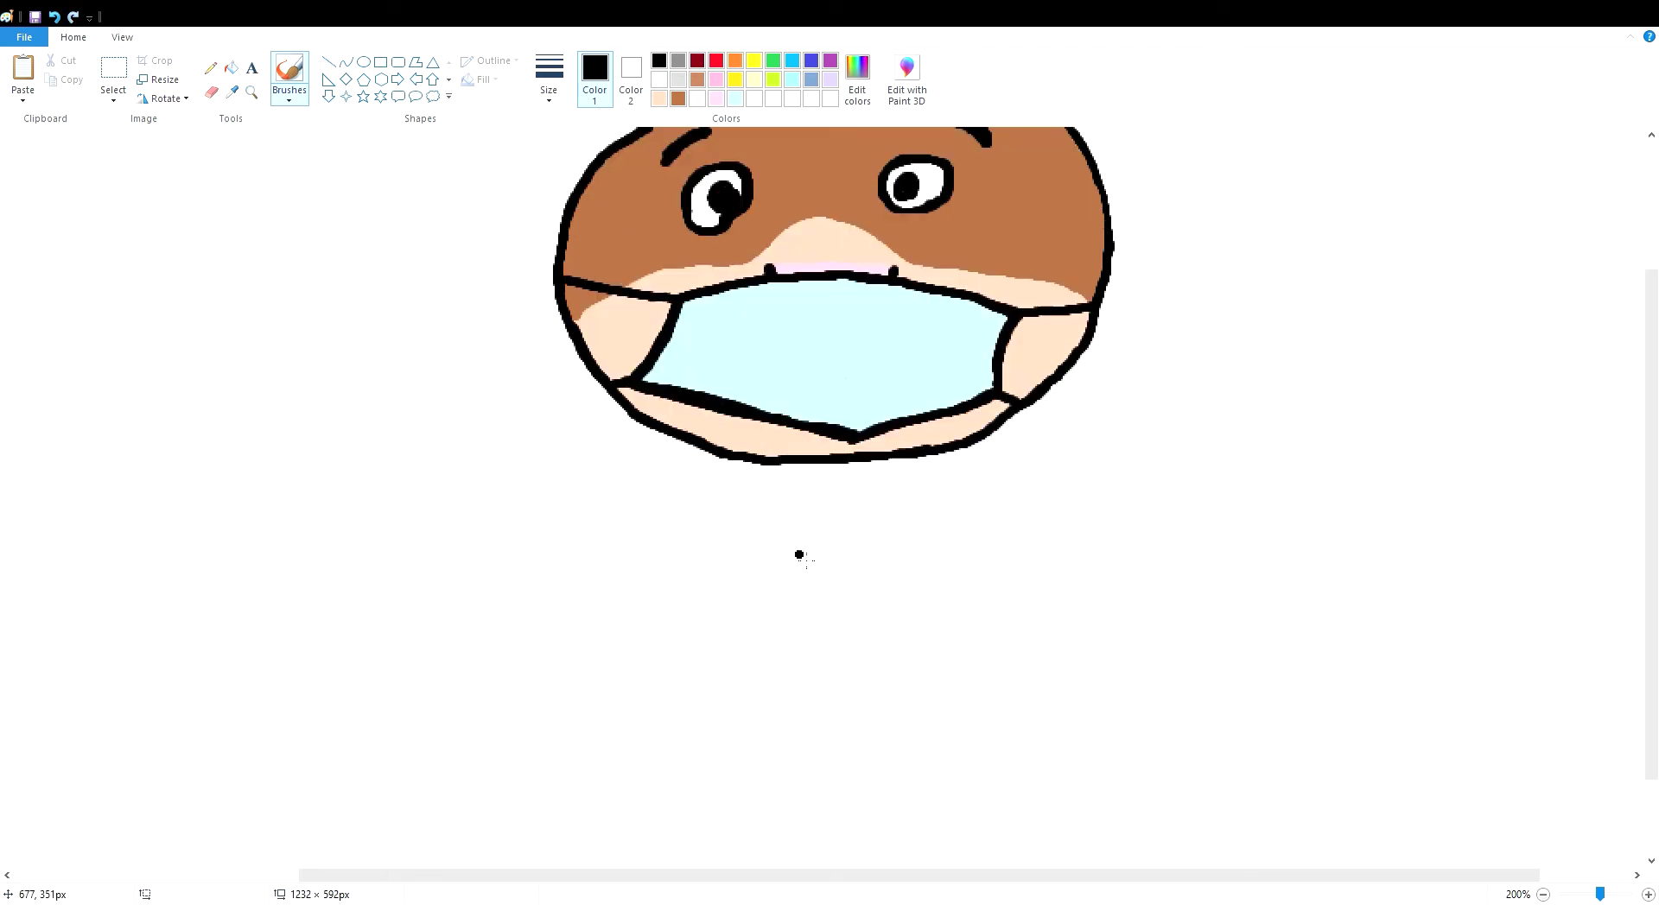
pyautogui.moveTo(525, 497); pyautogui.dragTo(734, 458)
pyautogui.moveTo(974, 440); pyautogui.dragTo(1192, 522)
pyautogui.moveTo(525, 497); pyautogui.dragTo(516, 448)
# Draw a spray bottle's head, neck and trigger beside the raised hand with a thinner black brush
pyautogui.scroll(-4, 558, 351)
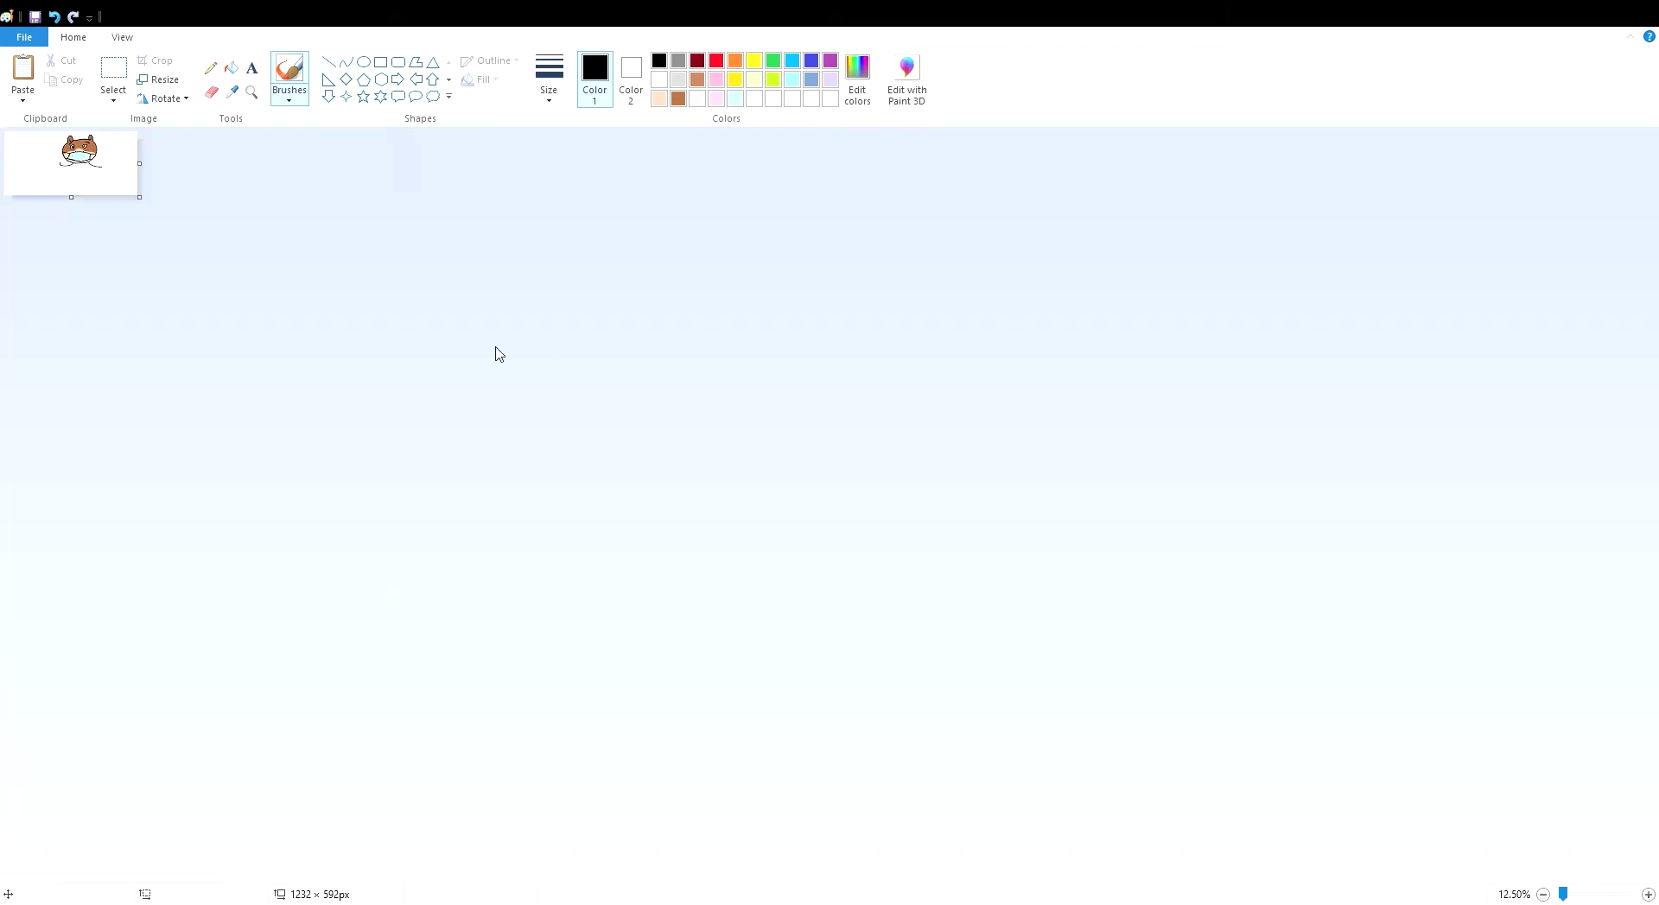
pyautogui.scroll(4, 559, 352)
pyautogui.moveTo(1059, 875); pyautogui.dragTo(1108, 873)
pyautogui.scroll(1, 1107, 848)
pyautogui.scroll(-5, 1108, 849)
pyautogui.moveTo(844, 876); pyautogui.dragTo(1026, 878)
pyautogui.moveTo(882, 449)
pyautogui.mouseDown()
pyautogui.moveTo(879, 423)
pyautogui.moveTo(852, 426)
pyautogui.moveTo(864, 508)
pyautogui.mouseUp()
pyautogui.click(548, 82)
pyautogui.click(611, 167)
pyautogui.moveTo(803, 425); pyautogui.dragTo(810, 556)
pyautogui.moveTo(862, 542); pyautogui.dragTo(866, 471)
pyautogui.moveTo(792, 483)
pyautogui.mouseDown()
pyautogui.moveTo(819, 504)
pyautogui.moveTo(744, 425)
pyautogui.moveTo(731, 460)
pyautogui.moveTo(723, 436)
pyautogui.moveTo(741, 437)
pyautogui.mouseUp()
# Add a red nozzle tip with a black outline to the front of the spray head
pyautogui.click(716, 60)
pyautogui.click(659, 62)
pyautogui.moveTo(719, 464); pyautogui.dragTo(739, 464)
# Draw the bottle's body below the neck, with a neck line and two lines dividing it into three bands
pyautogui.moveTo(810, 558)
pyautogui.mouseDown()
pyautogui.moveTo(742, 828)
pyautogui.moveTo(890, 575)
pyautogui.moveTo(864, 545)
pyautogui.mouseUp()
pyautogui.moveTo(762, 615); pyautogui.dragTo(894, 622)
pyautogui.moveTo(743, 784); pyautogui.dragTo(895, 767)
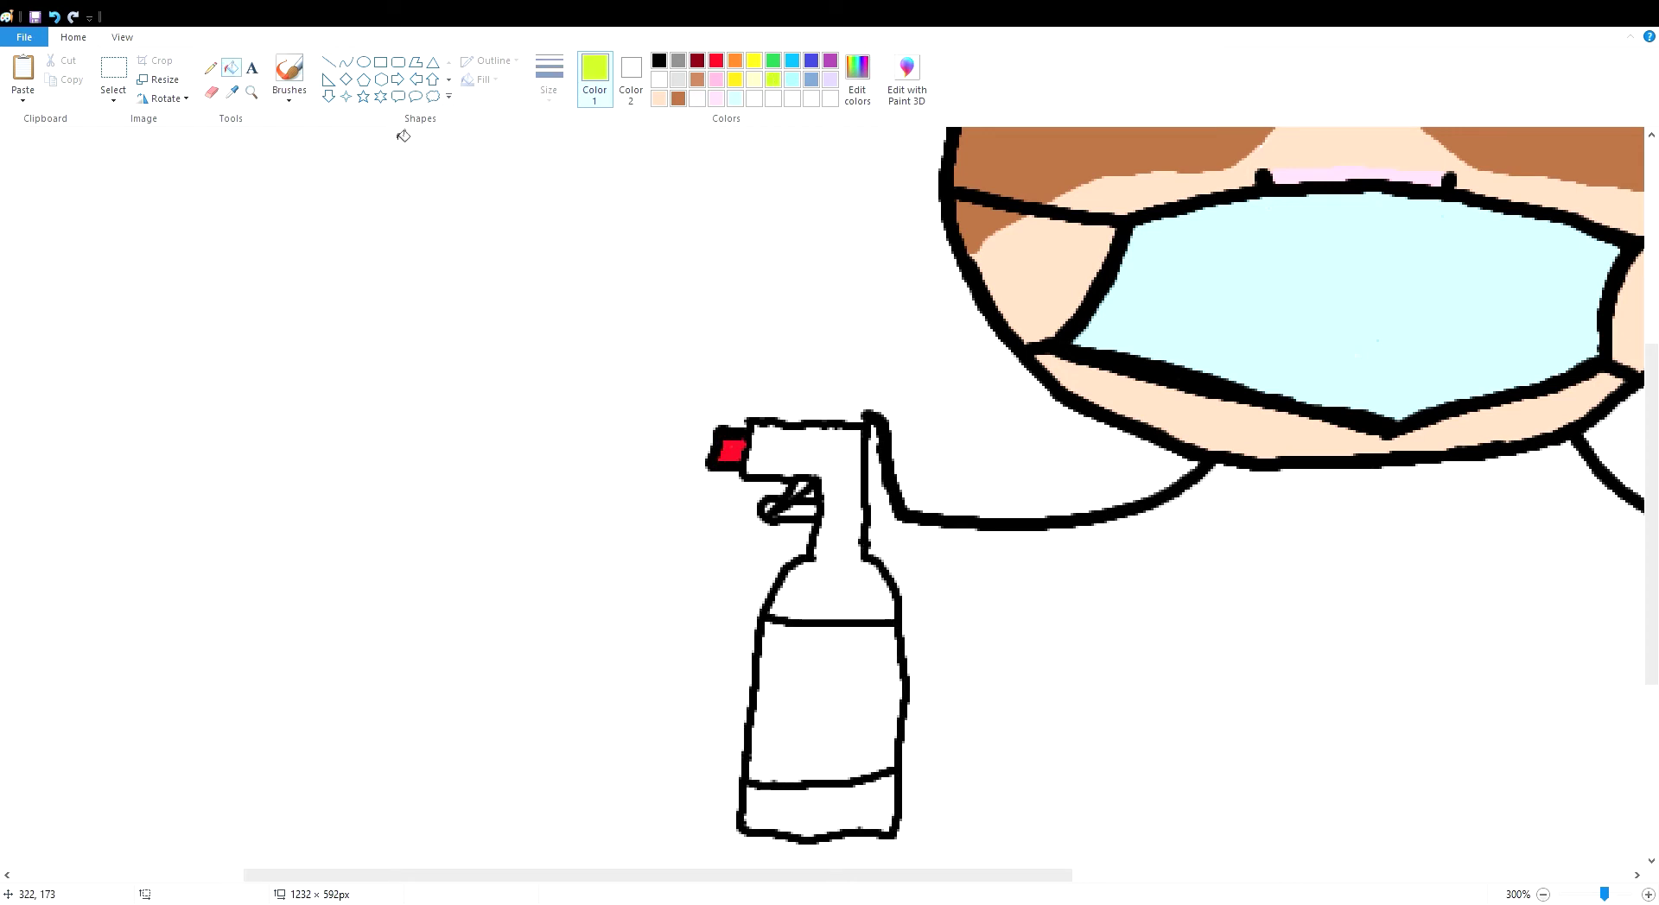
pyautogui.moveTo(805, 561); pyautogui.dragTo(865, 570)
# Fill the bottle's upper and lower bands with lime and its middle band with turquoise
pyautogui.click(773, 79)
pyautogui.click(231, 68)
pyautogui.click(829, 592)
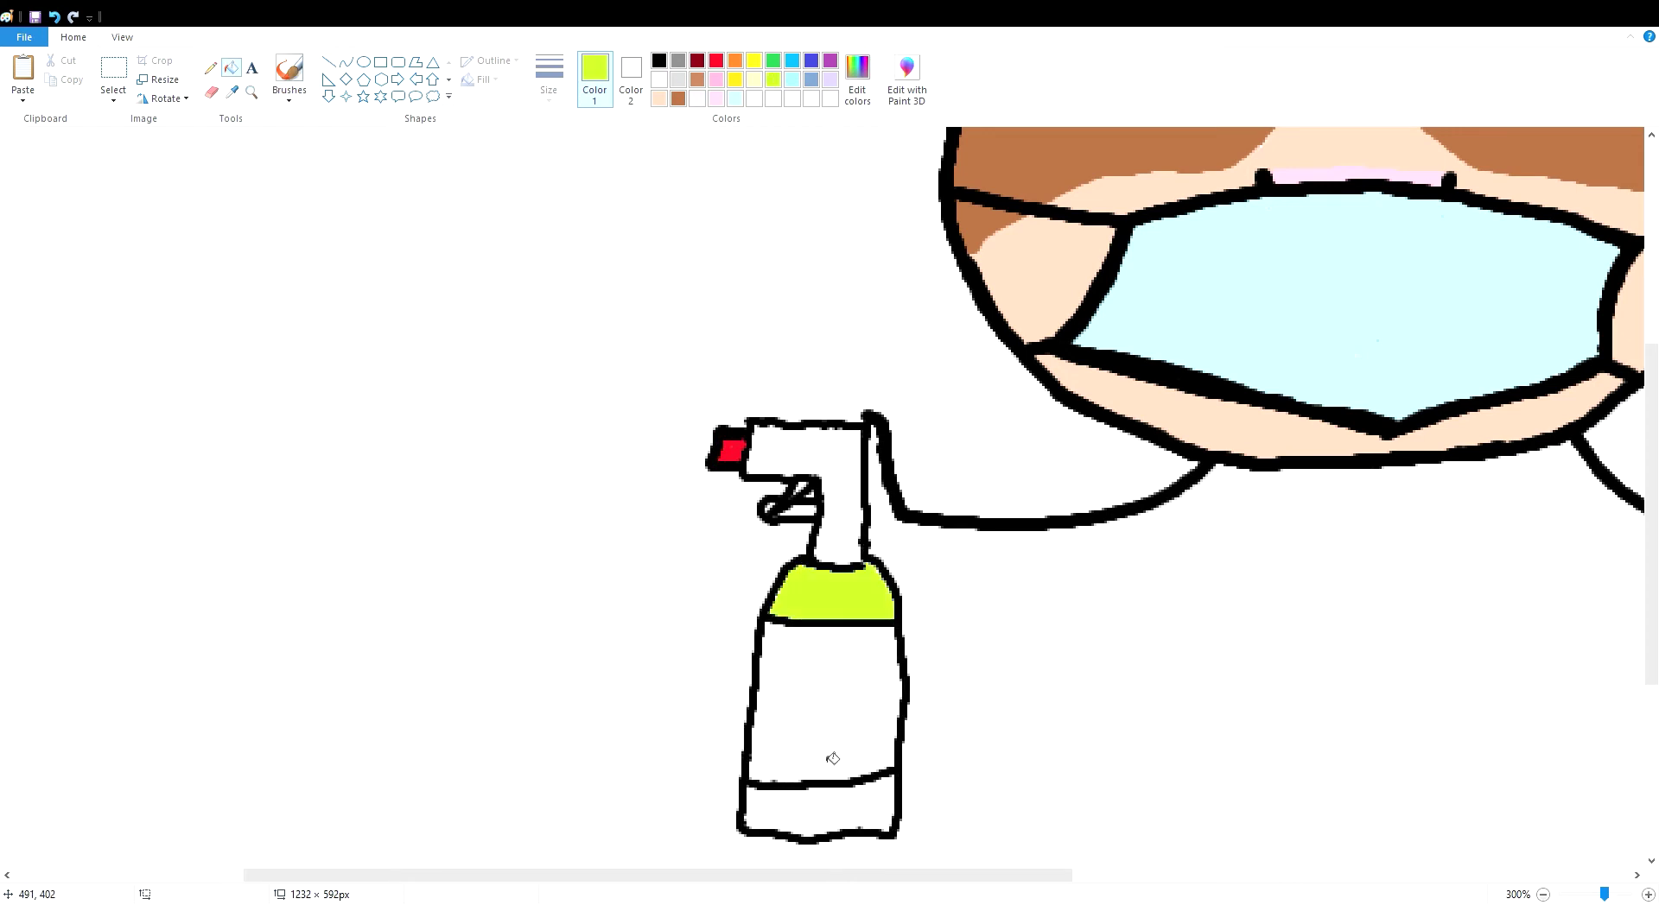
pyautogui.click(821, 808)
pyautogui.click(792, 59)
pyautogui.click(825, 700)
# Draw black spray lines and scattered droplets in front of the red nozzle
pyautogui.click(290, 78)
pyautogui.click(660, 60)
pyautogui.moveTo(701, 372); pyautogui.dragTo(700, 423)
pyautogui.moveTo(665, 410); pyautogui.dragTo(681, 435)
pyautogui.moveTo(688, 477); pyautogui.dragTo(663, 501)
pyautogui.moveTo(644, 455); pyautogui.dragTo(672, 451)
pyautogui.click(637, 378)
pyautogui.click(631, 460)
pyautogui.click(630, 401)
pyautogui.click(613, 424)
# Brush over the white gaps in the bottle's middle band with turquoise and in its end bands with lime
pyautogui.click(792, 60)
pyautogui.moveTo(770, 659)
pyautogui.mouseDown()
pyautogui.moveTo(896, 678)
pyautogui.moveTo(775, 784)
pyautogui.mouseUp()
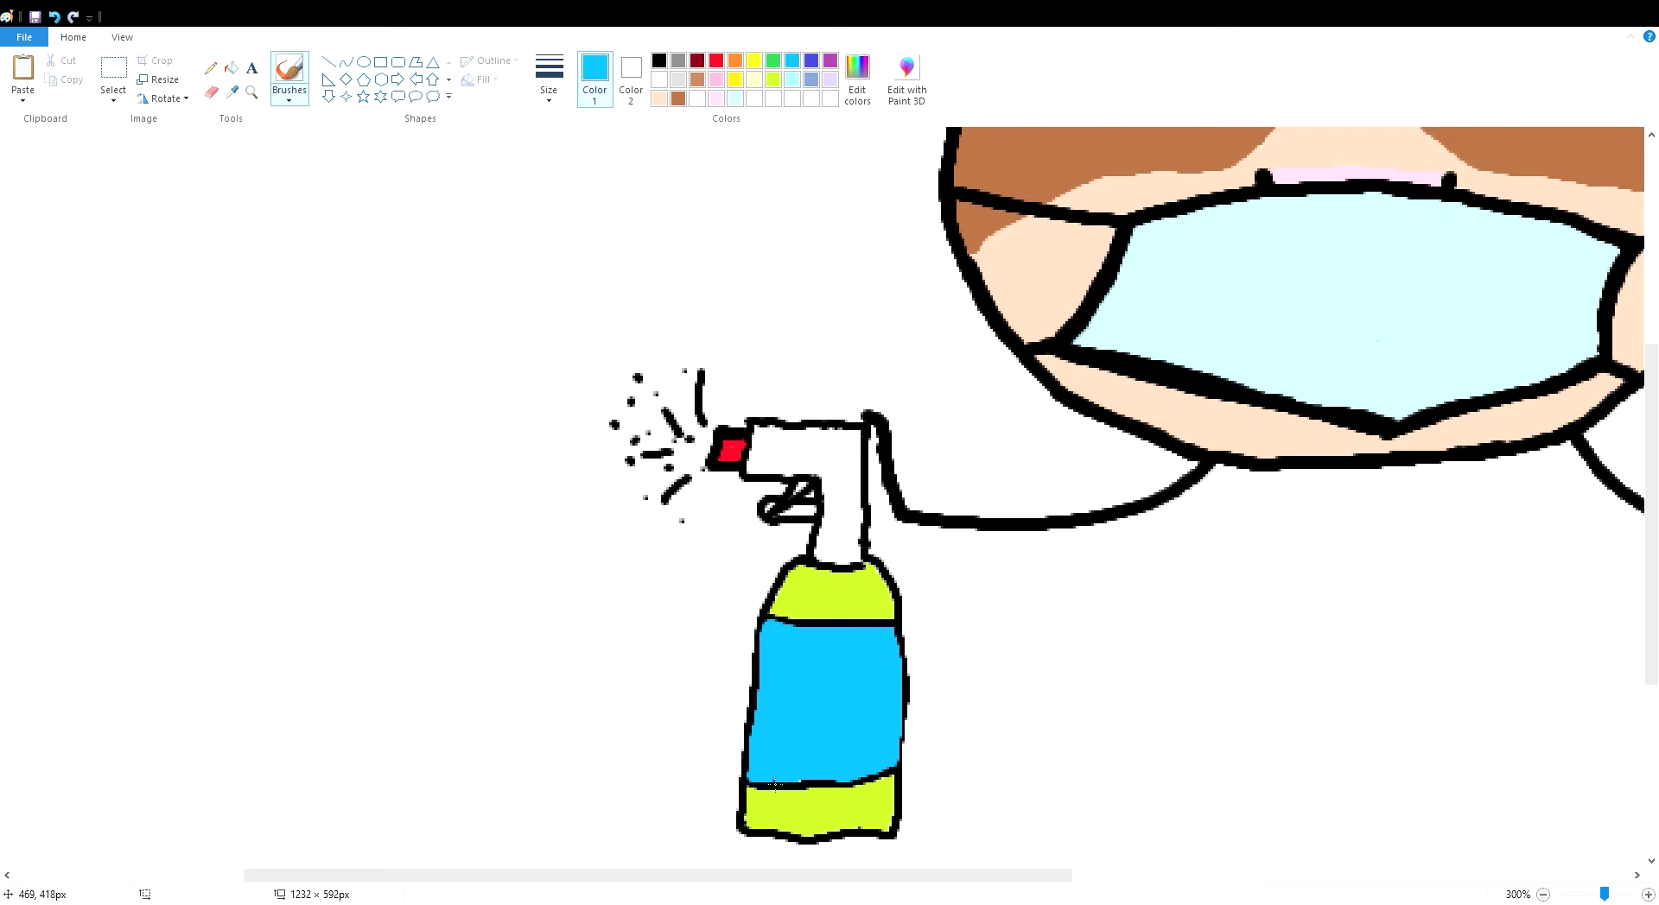
pyautogui.click(773, 79)
# Redraw the bottle's band lines, neck, spray head and trigger outlines in black
pyautogui.click(659, 60)
pyautogui.moveTo(747, 775); pyautogui.dragTo(762, 616)
pyautogui.moveTo(897, 763)
pyautogui.mouseDown()
pyautogui.moveTo(895, 630)
pyautogui.moveTo(913, 691)
pyautogui.moveTo(909, 674)
pyautogui.mouseUp()
pyautogui.hotkey('ctrl', 'z')
pyautogui.hotkey('ctrl', 'z')
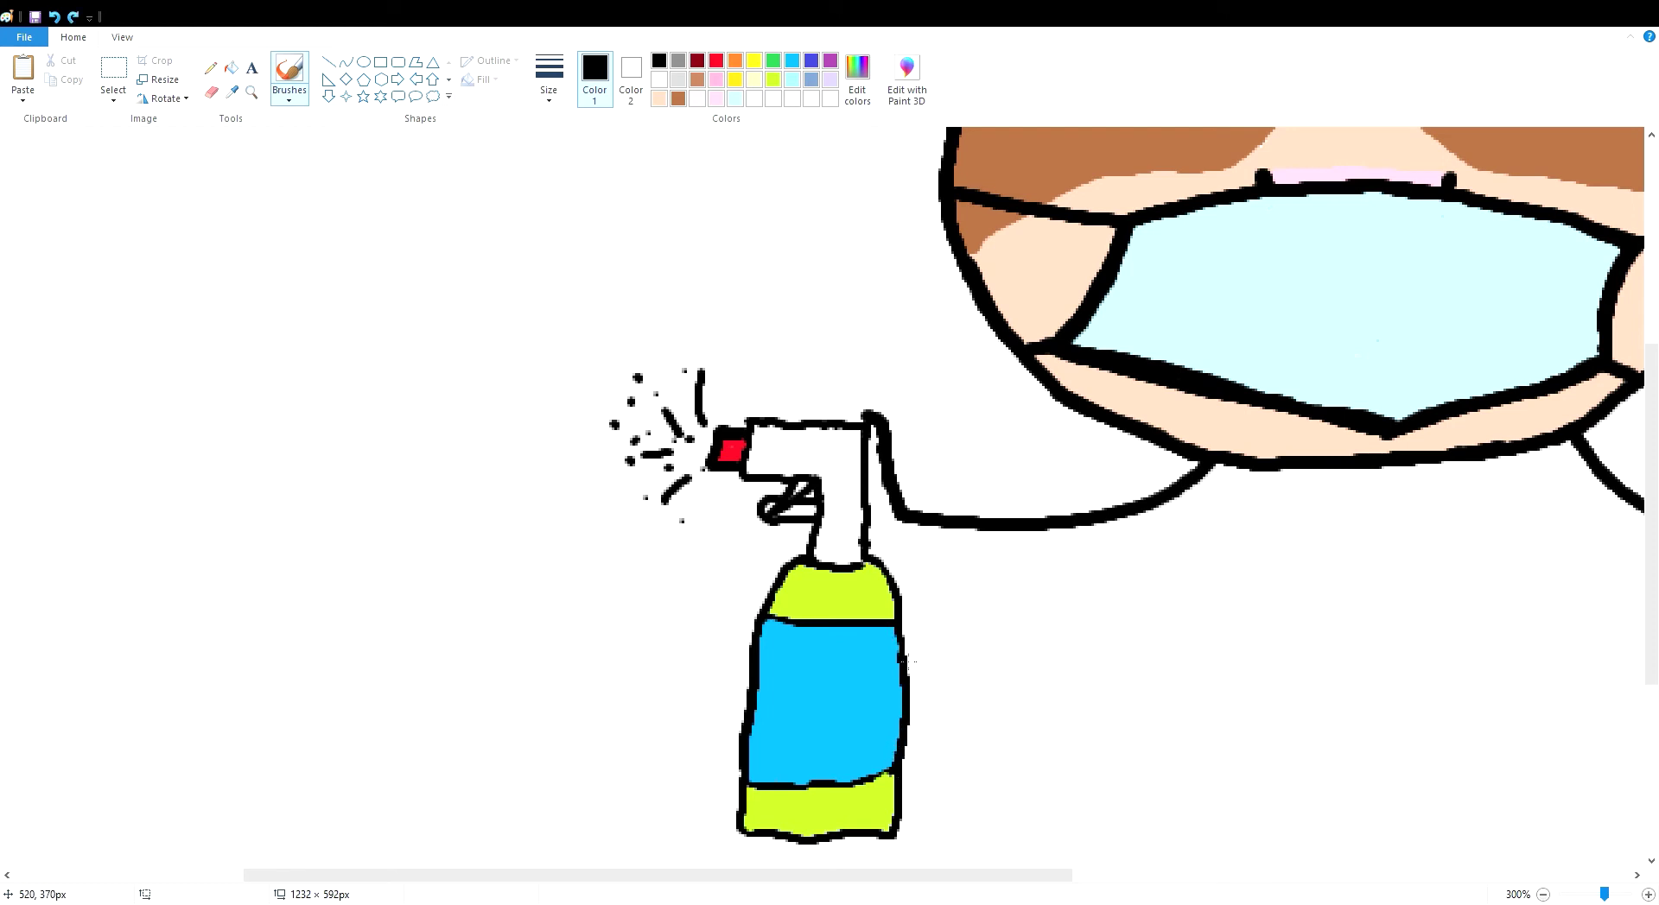
pyautogui.moveTo(750, 787); pyautogui.dragTo(895, 769)
pyautogui.moveTo(765, 616); pyautogui.dragTo(804, 623)
pyautogui.moveTo(867, 562); pyautogui.dragTo(872, 522)
pyautogui.moveTo(855, 425); pyautogui.dragTo(759, 422)
pyautogui.moveTo(779, 476)
pyautogui.mouseDown()
pyautogui.moveTo(808, 480)
pyautogui.moveTo(790, 498)
pyautogui.mouseUp()
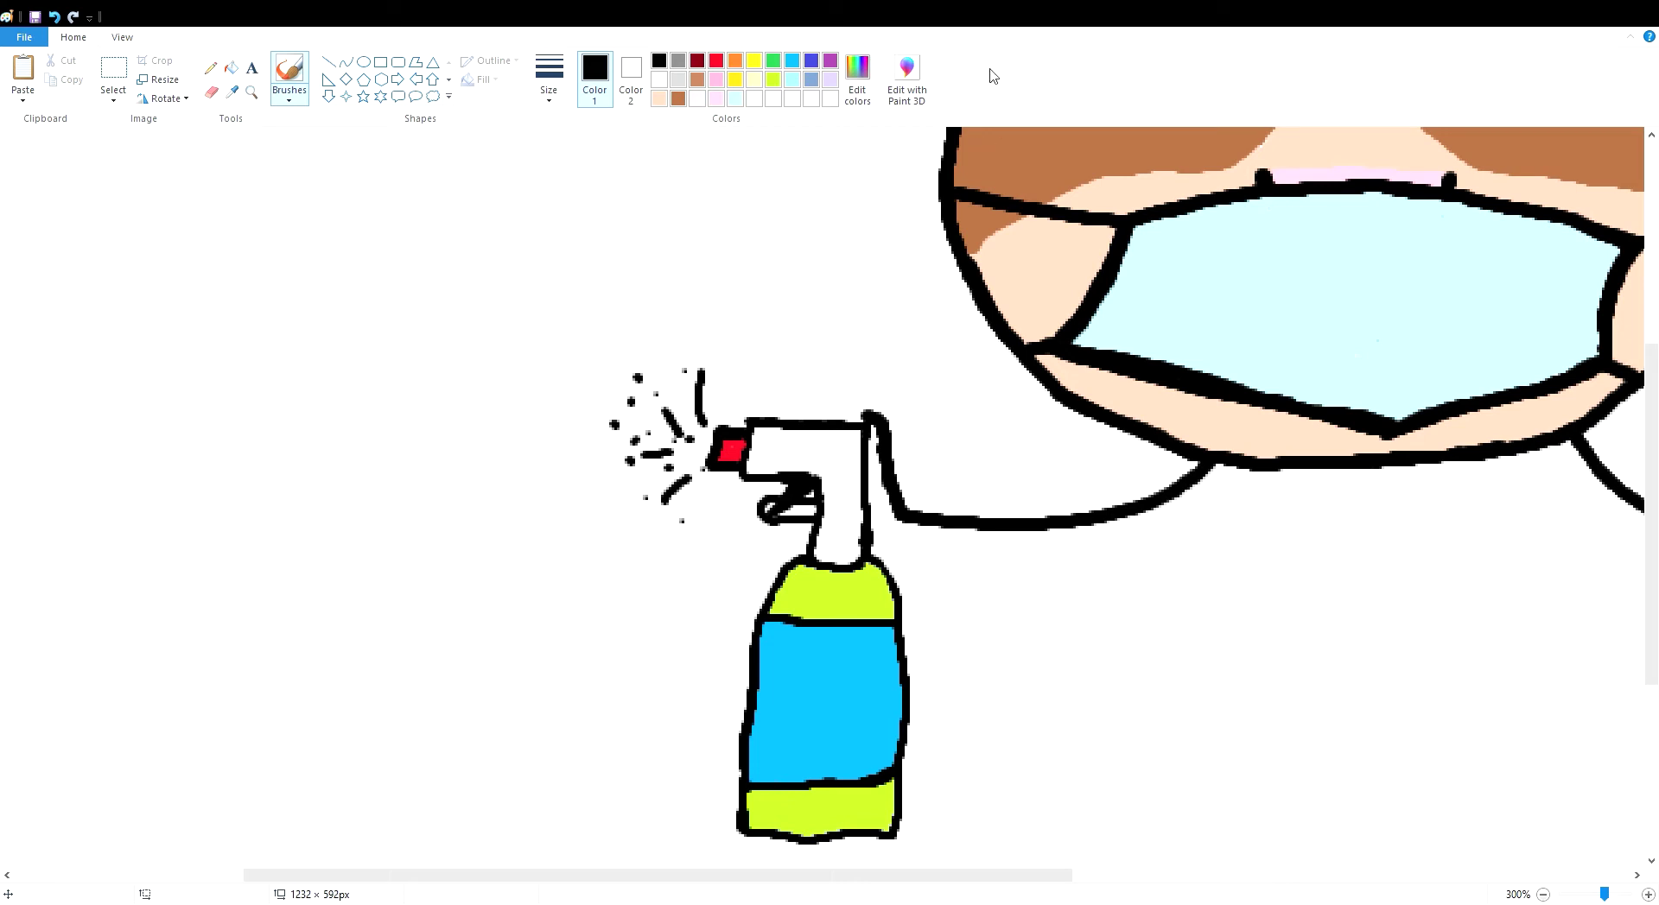
# Hand-letter "'RONA REMOVER" in white on the bottle's turquoise label, undoing misdrawn strokes
pyautogui.click(660, 81)
pyautogui.moveTo(773, 644)
pyautogui.mouseDown()
pyautogui.moveTo(799, 646)
pyautogui.moveTo(823, 687)
pyautogui.moveTo(879, 648)
pyautogui.moveTo(898, 672)
pyautogui.mouseUp()
pyautogui.hotkey('ctrl', 'z')
pyautogui.hotkey('ctrl', 'z')
pyautogui.hotkey('ctrl', 'z')
pyautogui.hotkey('ctrl', 'z')
pyautogui.hotkey('ctrl', 'z')
pyautogui.hotkey('ctrl', 'z')
pyautogui.hotkey('ctrl', 'z')
pyautogui.hotkey('ctrl', 'z')
pyautogui.hotkey('ctrl', 'z')
pyautogui.hotkey('ctrl', 'z')
pyautogui.moveTo(825, 659); pyautogui.dragTo(829, 676)
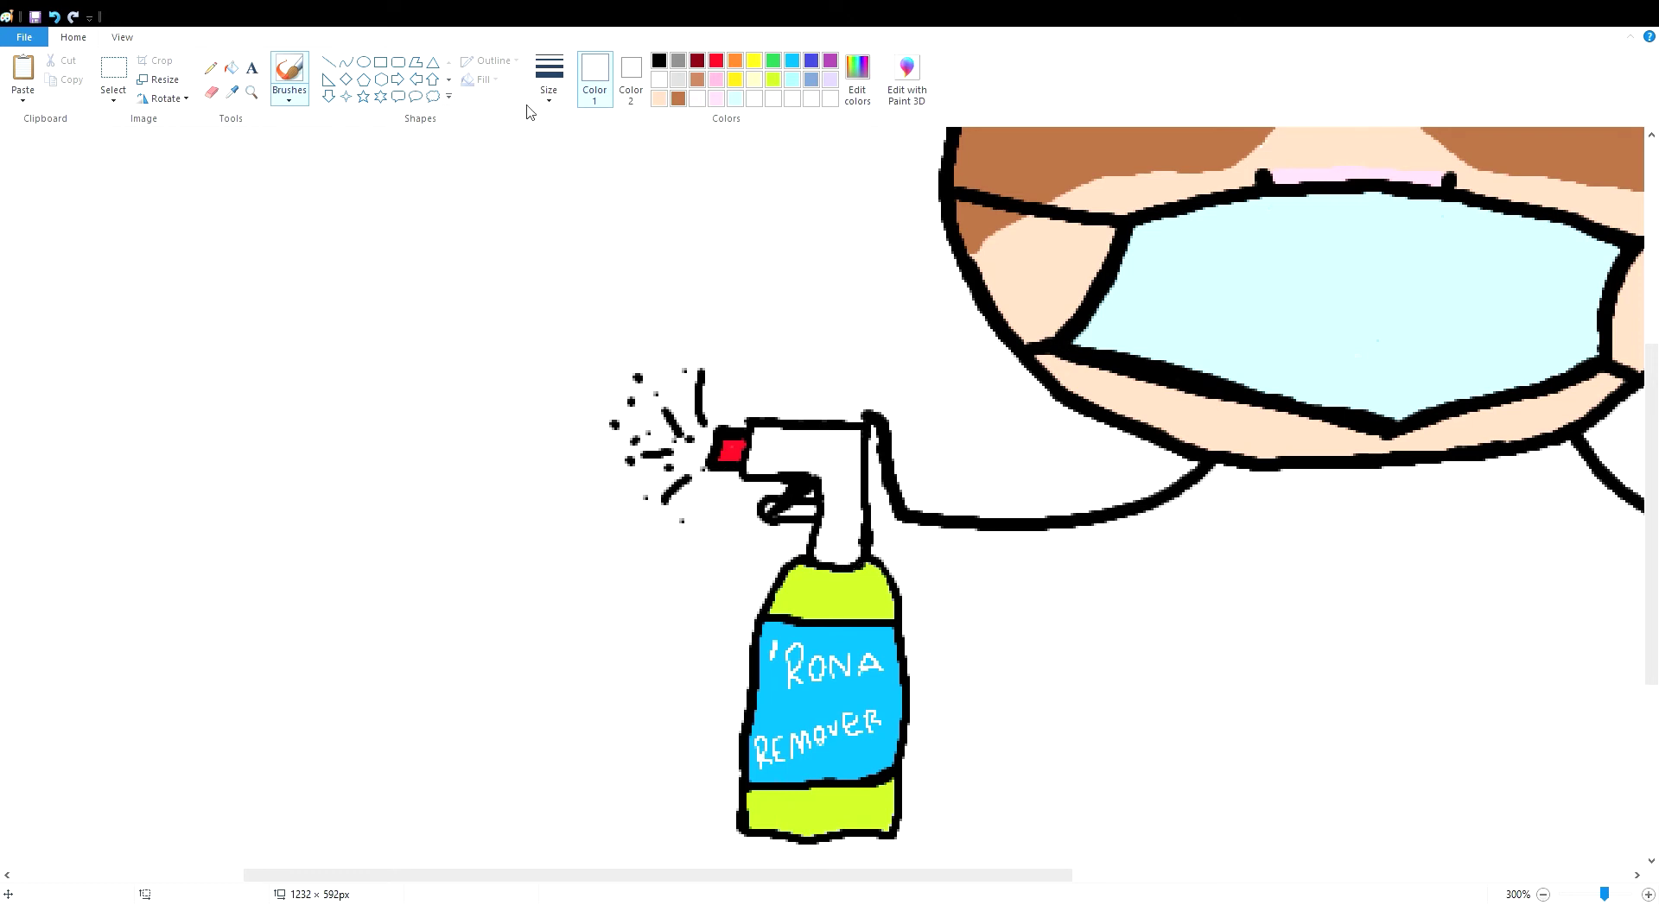
# Draw black-outlined fingers wrapped around the spray bottle's trigger and neck, and colour them brown
pyautogui.click(659, 62)
pyautogui.moveTo(783, 521); pyautogui.dragTo(765, 493)
pyautogui.click(659, 80)
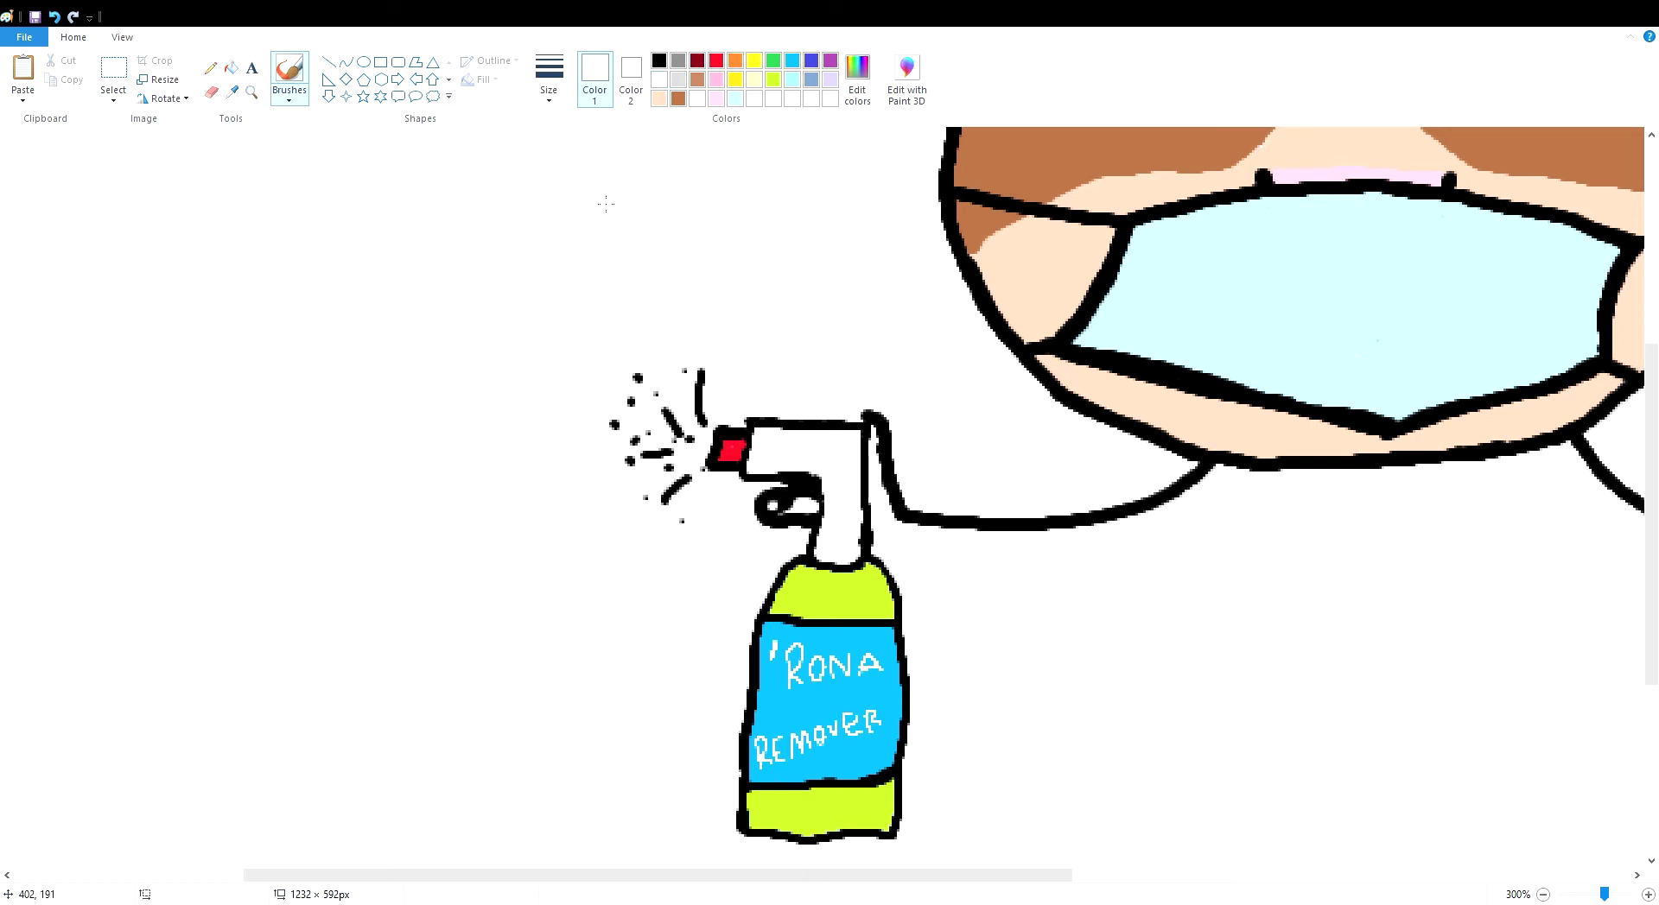
pyautogui.click(660, 61)
pyautogui.click(678, 98)
pyautogui.moveTo(790, 508)
pyautogui.mouseDown()
pyautogui.moveTo(822, 524)
pyautogui.moveTo(884, 407)
pyautogui.moveTo(822, 542)
pyautogui.moveTo(797, 536)
pyautogui.moveTo(826, 540)
pyautogui.moveTo(787, 590)
pyautogui.mouseUp()
pyautogui.click(659, 62)
pyautogui.click(659, 79)
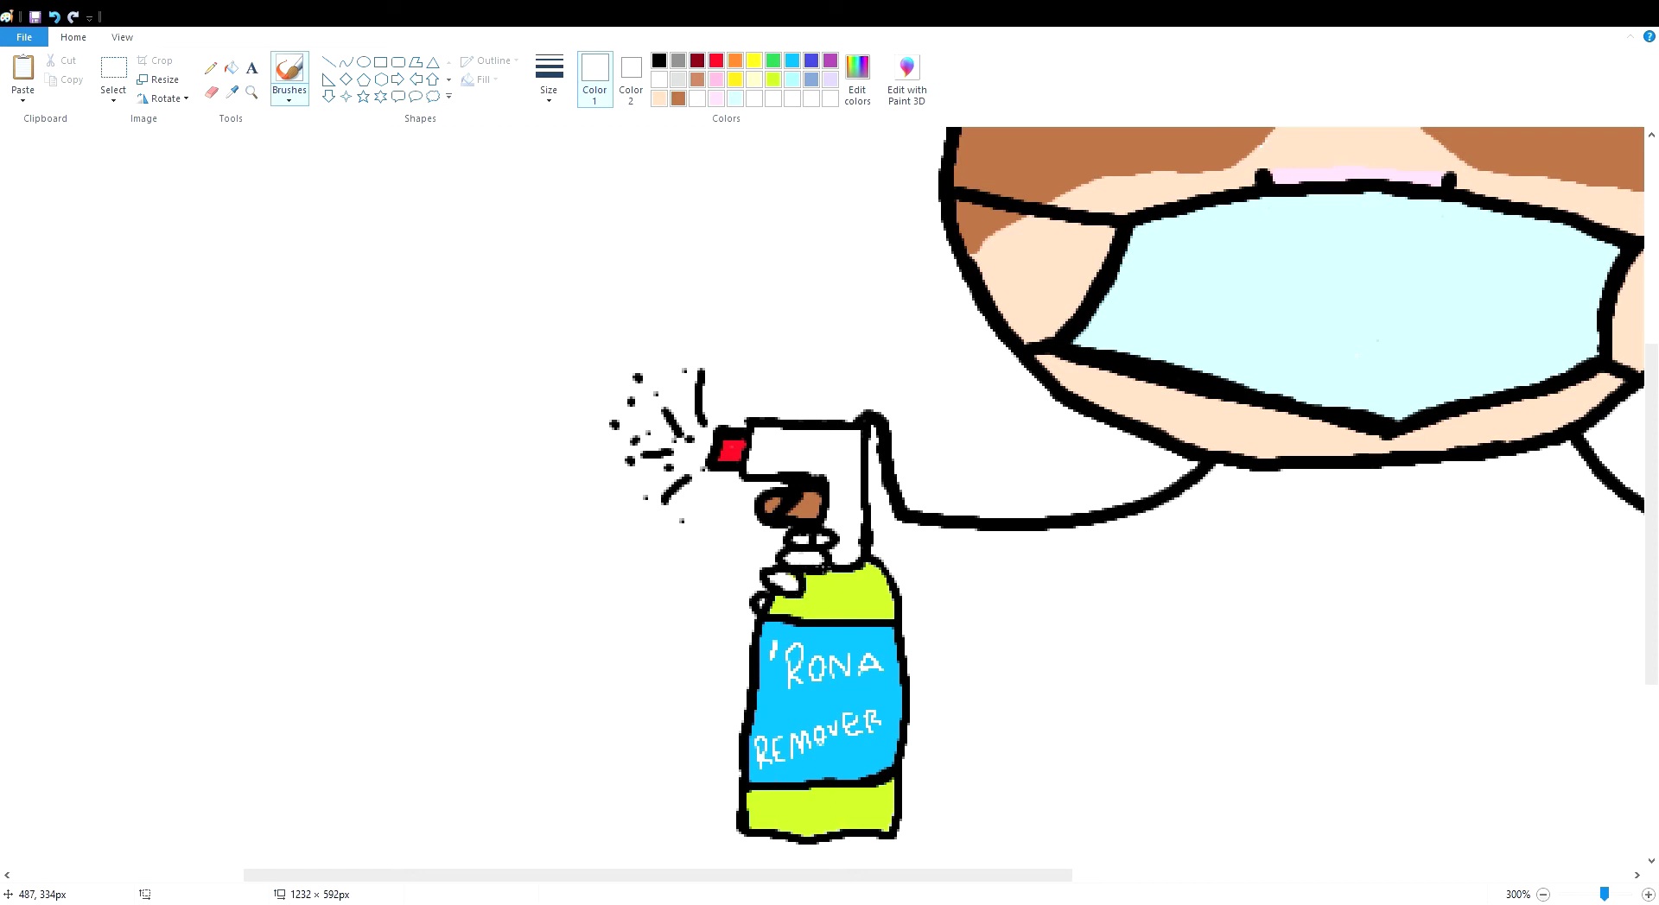
pyautogui.click(678, 98)
pyautogui.moveTo(825, 539); pyautogui.dragTo(789, 588)
# Draw the underside of the bottle-holding arm and the adjoining side of the torso in black, undoing misdrawn strokes
pyautogui.click(658, 60)
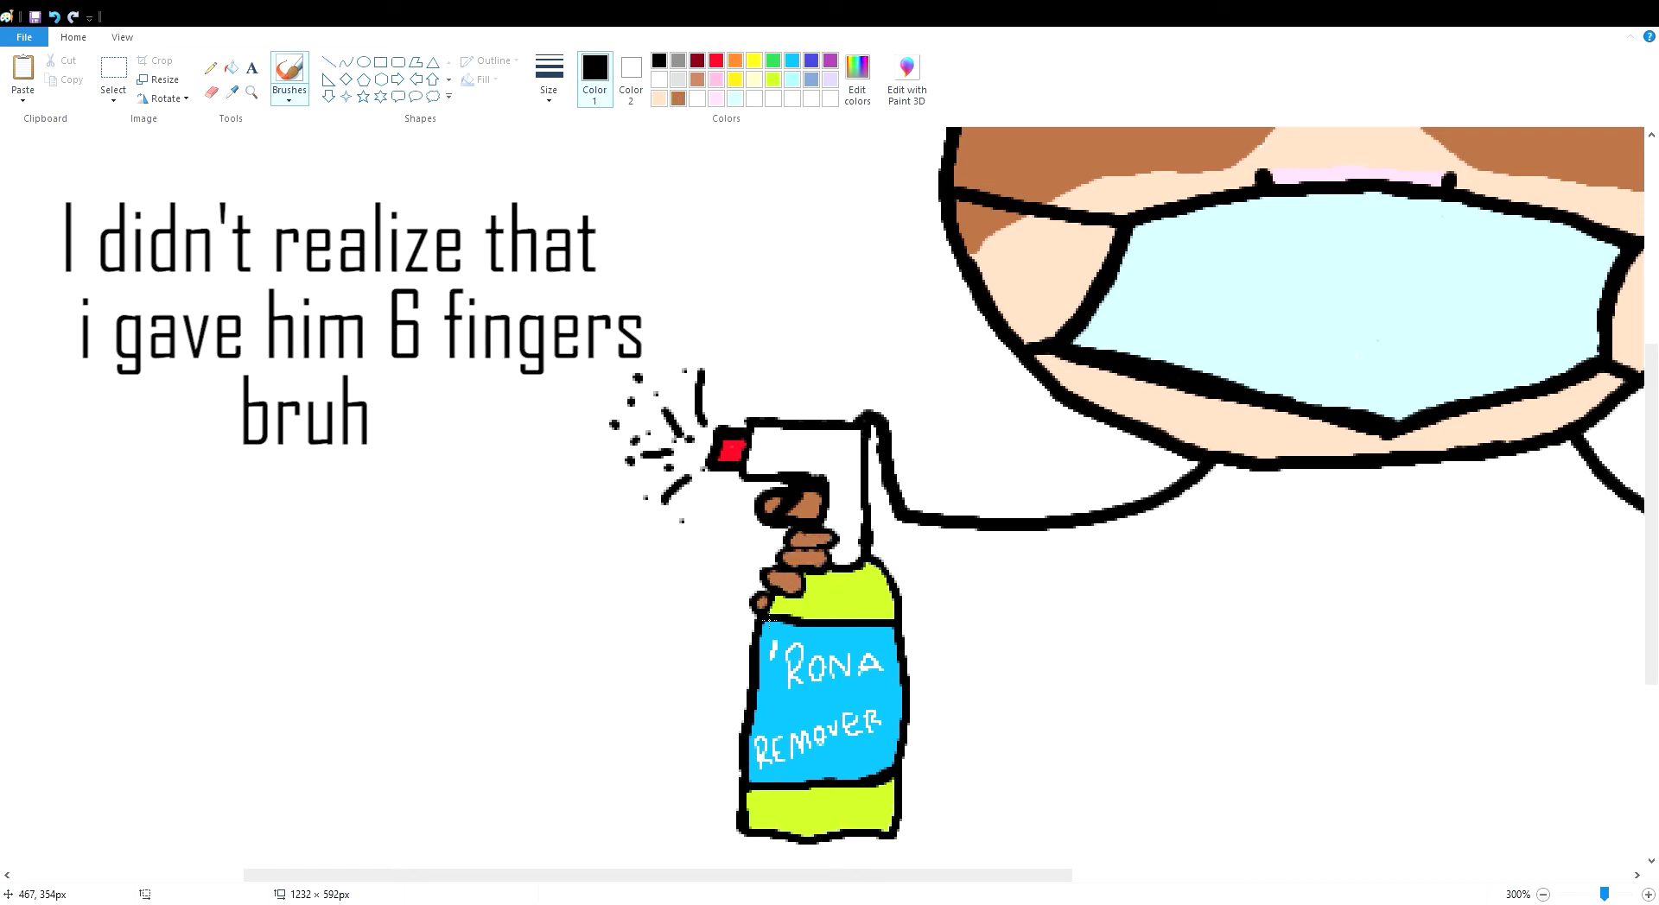
pyautogui.moveTo(907, 649)
pyautogui.mouseDown()
pyautogui.moveTo(1090, 665)
pyautogui.moveTo(1230, 629)
pyautogui.moveTo(1155, 867)
pyautogui.mouseUp()
pyautogui.scroll(-2, 531, 535)
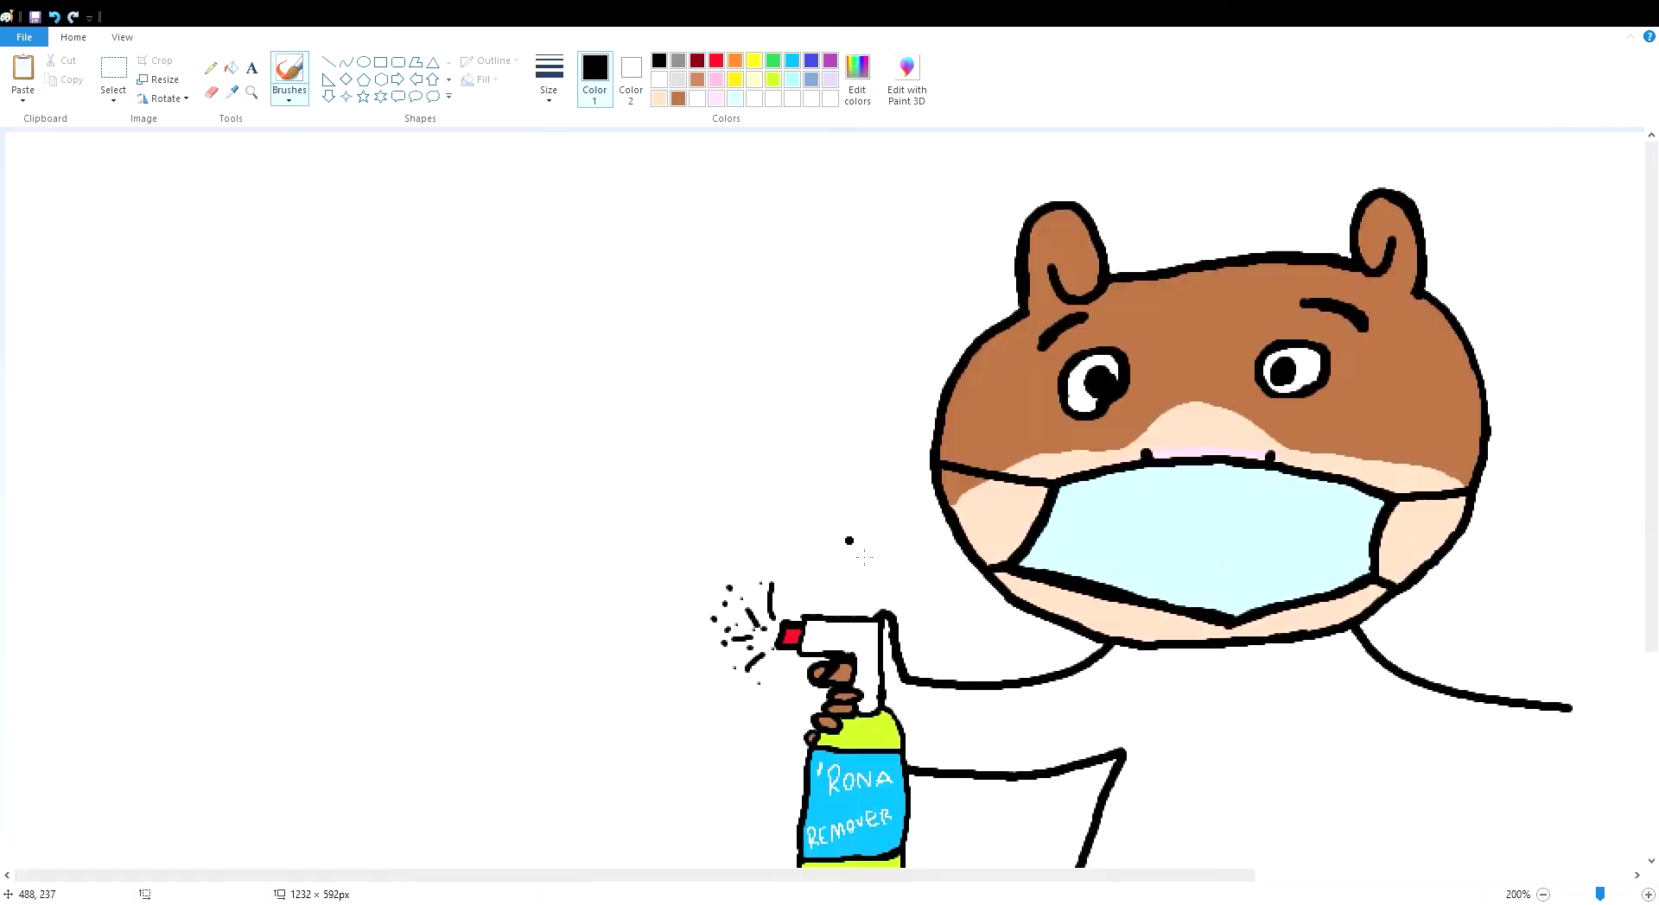
pyautogui.hotkey('ctrl', 'z')
pyautogui.moveTo(562, 443); pyautogui.dragTo(541, 643)
pyautogui.hotkey('ctrl', 'z')
pyautogui.hotkey('ctrl', 'z')
pyautogui.moveTo(456, 448)
pyautogui.mouseDown()
pyautogui.moveTo(547, 527)
pyautogui.moveTo(541, 643)
pyautogui.mouseUp()
# Draw a raised thumb in black at the end of the free arm, undoing misdrawn attempts
pyautogui.scroll(1, 898, 458)
pyautogui.moveTo(933, 875); pyautogui.dragTo(1382, 875)
pyautogui.scroll(1, 1516, 734)
pyautogui.scroll(1, 1503, 617)
pyautogui.hotkey('ctrl', 'z')
pyautogui.moveTo(792, 629)
pyautogui.mouseDown()
pyautogui.moveTo(854, 524)
pyautogui.moveTo(872, 637)
pyautogui.moveTo(899, 682)
pyautogui.moveTo(860, 765)
pyautogui.mouseUp()
pyautogui.hotkey('ctrl', 'z')
pyautogui.moveTo(852, 638)
pyautogui.mouseDown()
pyautogui.moveTo(921, 717)
pyautogui.moveTo(862, 766)
pyautogui.mouseUp()
# Change the brush size and draw the thumbs-up hand's fingers and the underside of that arm in black
pyautogui.click(546, 101)
pyautogui.click(574, 163)
pyautogui.moveTo(897, 674)
pyautogui.mouseDown()
pyautogui.moveTo(853, 673)
pyautogui.moveTo(838, 733)
pyautogui.moveTo(834, 672)
pyautogui.mouseUp()
pyautogui.moveTo(857, 708); pyautogui.dragTo(835, 706)
pyautogui.moveTo(842, 733); pyautogui.dragTo(476, 714)
# Draw the torso's side below the thumbs-up arm down to the canvas edge in black, redoing the first stroke
pyautogui.scroll(-5, 478, 286)
pyautogui.moveTo(478, 279); pyautogui.dragTo(452, 861)
pyautogui.hotkey('ctrl', 'z')
pyautogui.moveTo(479, 281)
pyautogui.mouseDown()
pyautogui.moveTo(499, 396)
pyautogui.moveTo(489, 861)
pyautogui.mouseUp()
# Outline a tall oval belly patch in peach, fill it with peach and fill the surrounding body with brown
pyautogui.click(659, 98)
pyautogui.moveTo(950, 875); pyautogui.dragTo(713, 875)
pyautogui.moveTo(588, 861)
pyautogui.mouseDown()
pyautogui.moveTo(771, 378)
pyautogui.moveTo(879, 862)
pyautogui.mouseUp()
pyautogui.click(231, 68)
pyautogui.click(739, 553)
pyautogui.click(678, 98)
pyautogui.click(722, 224)
# Brush peach over the white gaps along the inside of the belly patch
pyautogui.click(659, 99)
pyautogui.click(290, 69)
pyautogui.moveTo(678, 464); pyautogui.dragTo(681, 472)
pyautogui.moveTo(886, 712); pyautogui.dragTo(885, 857)
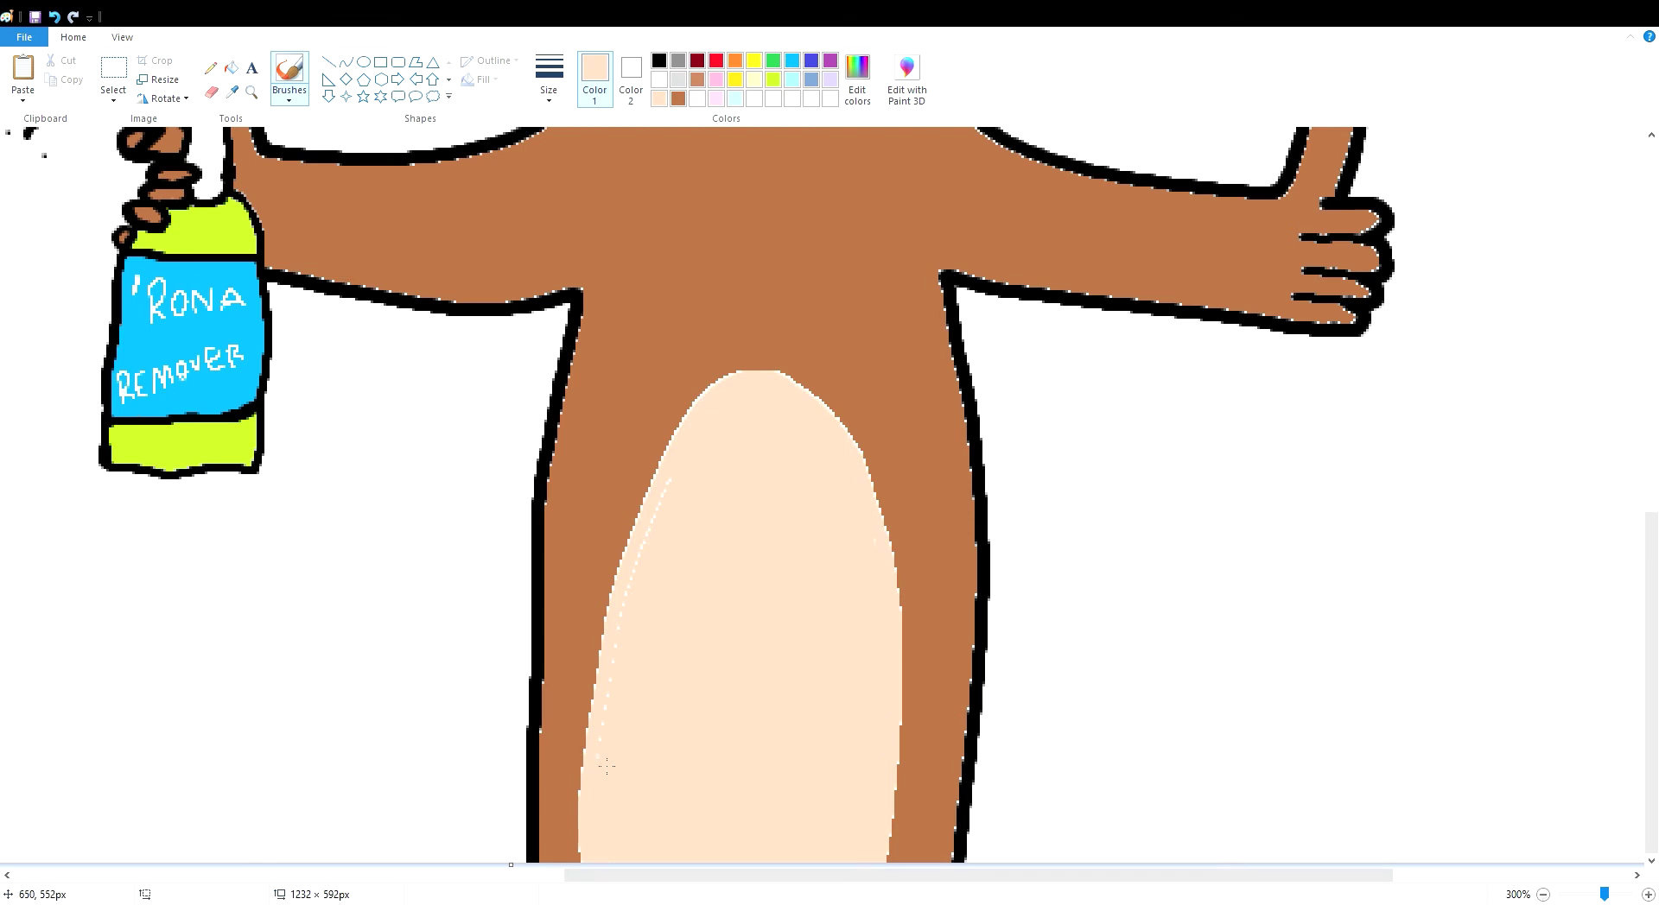
# Brush brown around the belly patch's edge and repaint the patch in peach with a higher, wider shape
pyautogui.click(678, 97)
pyautogui.moveTo(583, 860)
pyautogui.mouseDown()
pyautogui.moveTo(593, 710)
pyautogui.moveTo(808, 381)
pyautogui.moveTo(904, 659)
pyautogui.moveTo(890, 860)
pyautogui.mouseUp()
pyautogui.click(659, 98)
pyautogui.moveTo(586, 860)
pyautogui.mouseDown()
pyautogui.moveTo(778, 324)
pyautogui.moveTo(893, 866)
pyautogui.moveTo(917, 484)
pyautogui.moveTo(643, 509)
pyautogui.moveTo(687, 406)
pyautogui.moveTo(800, 366)
pyautogui.moveTo(782, 354)
pyautogui.moveTo(842, 368)
pyautogui.moveTo(891, 588)
pyautogui.moveTo(912, 553)
pyautogui.moveTo(885, 862)
pyautogui.mouseUp()
# Brush brown over the white gaps along the outlines of both arms, the thumbs-up hand and the torso
pyautogui.click(678, 99)
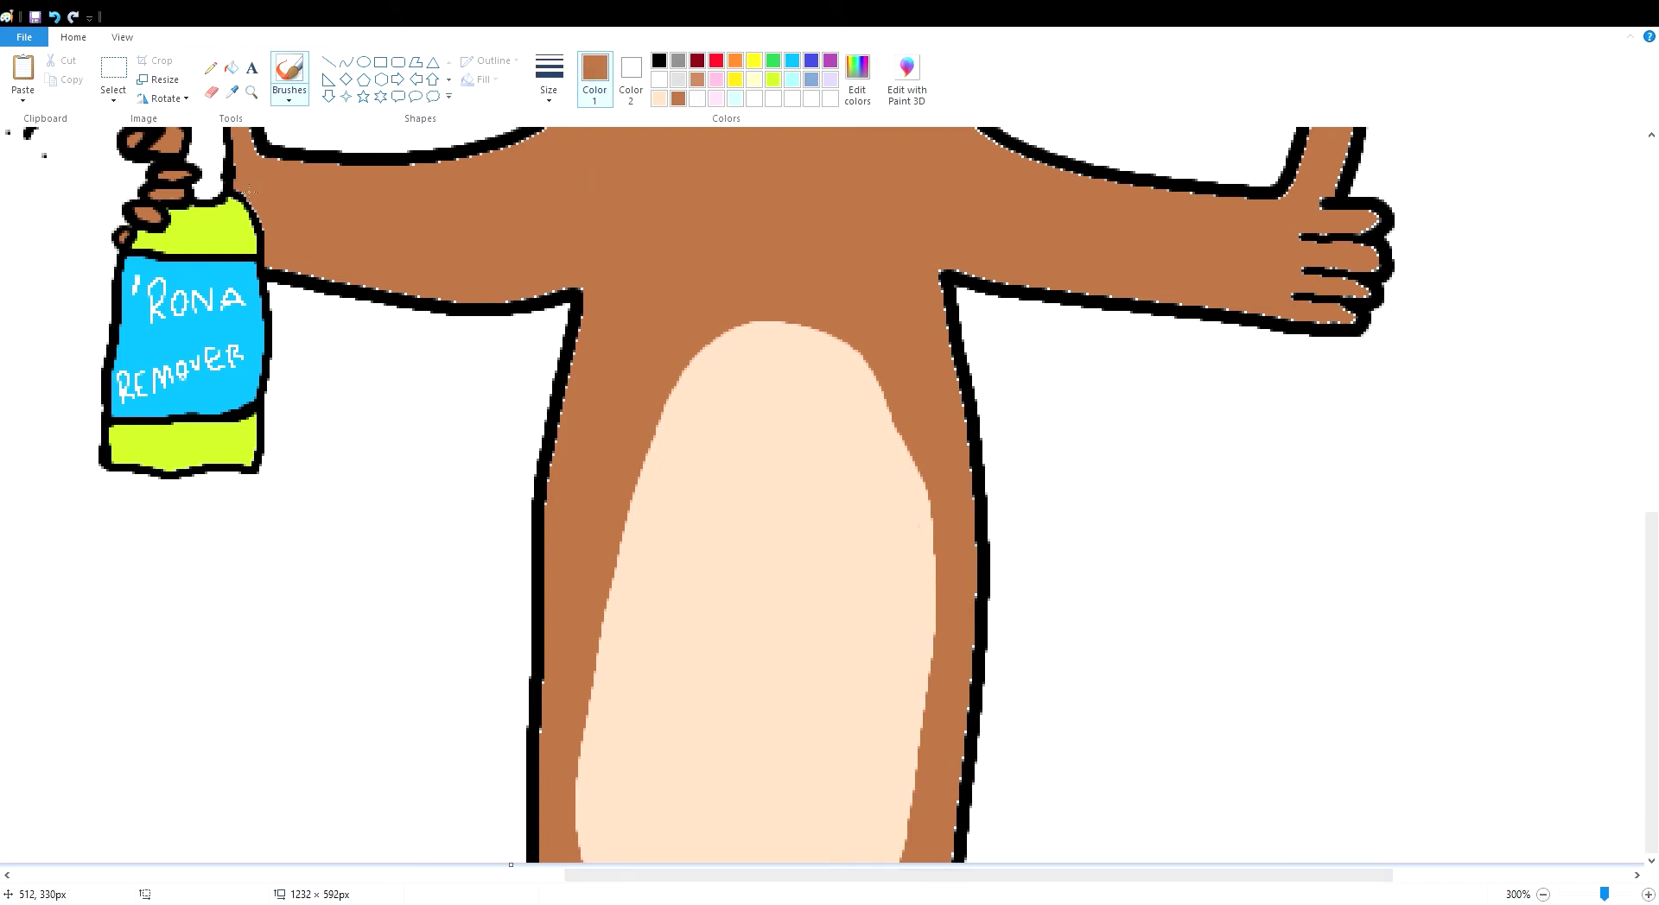
pyautogui.moveTo(335, 287)
pyautogui.mouseDown()
pyautogui.moveTo(427, 305)
pyautogui.moveTo(579, 293)
pyautogui.moveTo(554, 516)
pyautogui.moveTo(583, 348)
pyautogui.mouseUp()
pyautogui.scroll(3, 509, 452)
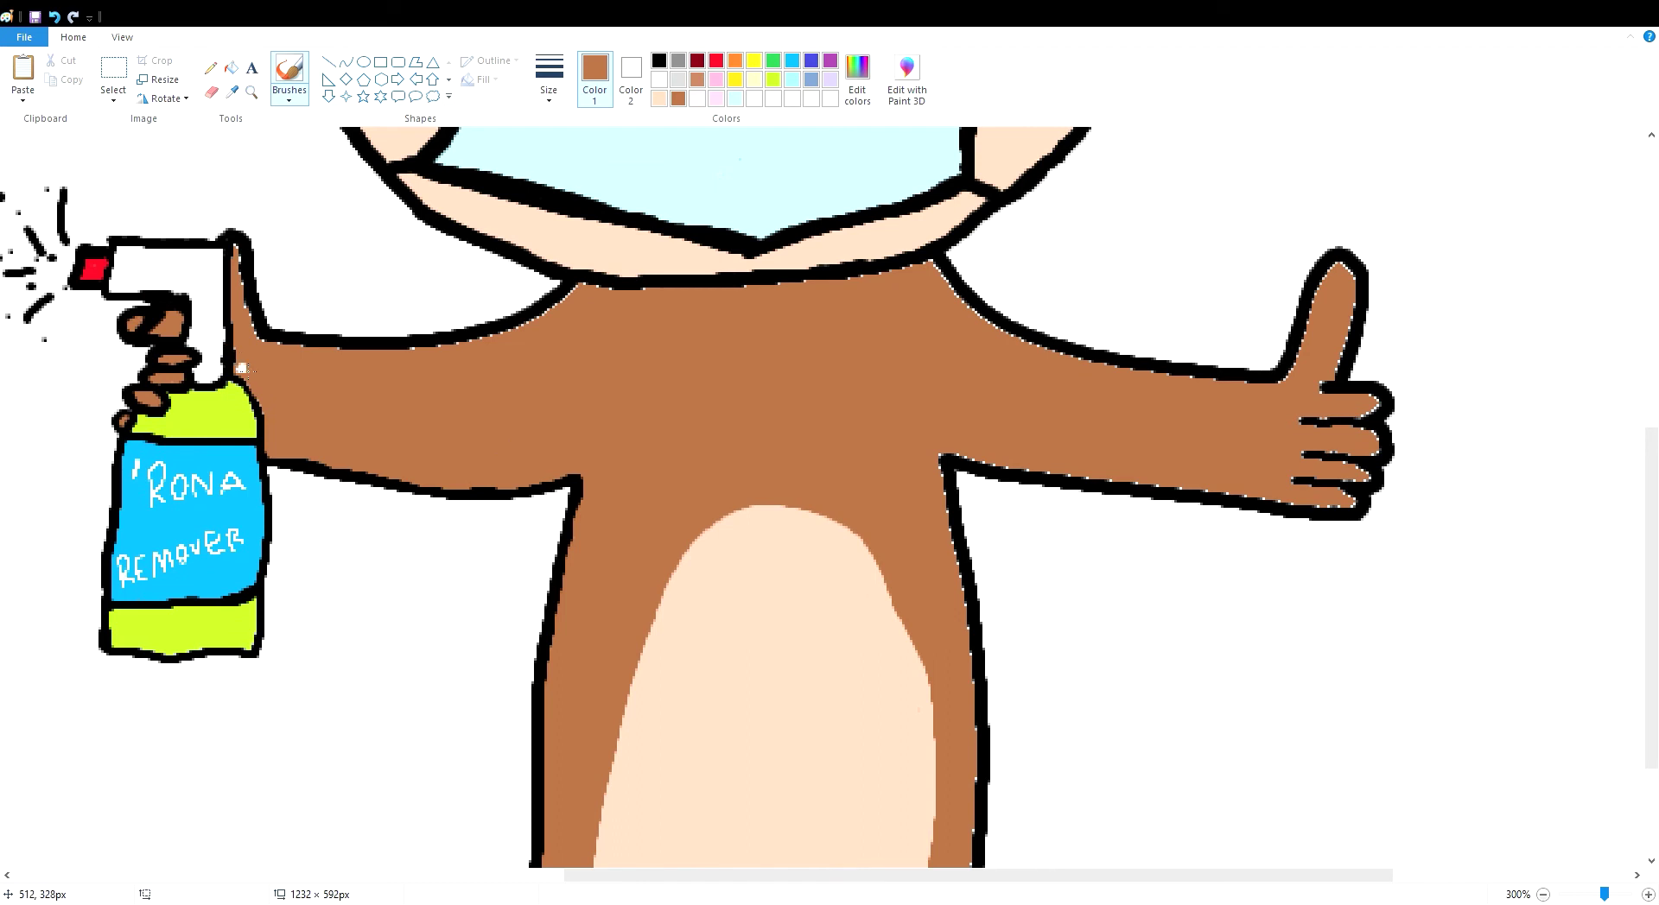
pyautogui.moveTo(244, 354)
pyautogui.mouseDown()
pyautogui.moveTo(255, 319)
pyautogui.moveTo(266, 342)
pyautogui.moveTo(345, 345)
pyautogui.moveTo(646, 283)
pyautogui.moveTo(936, 259)
pyautogui.moveTo(946, 294)
pyautogui.moveTo(1094, 372)
pyautogui.moveTo(1258, 390)
pyautogui.mouseUp()
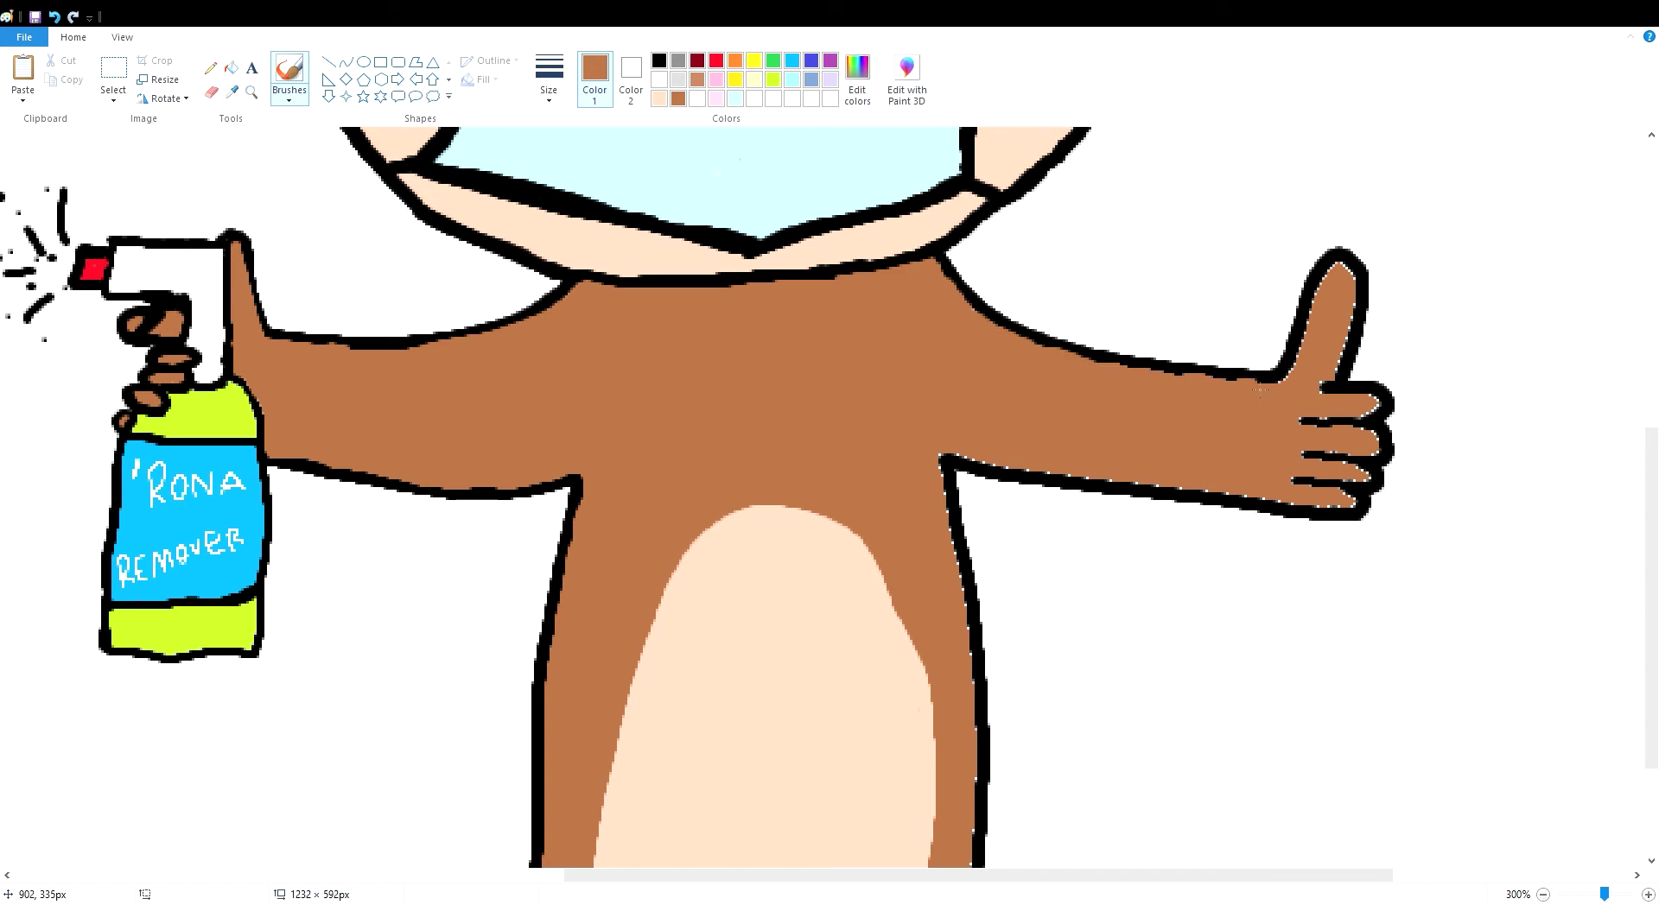
pyautogui.moveTo(1345, 277)
pyautogui.mouseDown()
pyautogui.moveTo(1329, 403)
pyautogui.moveTo(1381, 466)
pyautogui.moveTo(1355, 504)
pyautogui.moveTo(967, 463)
pyautogui.moveTo(976, 853)
pyautogui.mouseUp()
# Retrace the outlines of the arms, thumbs-up hand and torso in black, with a shorter thumb tip, undoing misdrawn strokes
pyautogui.click(658, 59)
pyautogui.moveTo(288, 344)
pyautogui.mouseDown()
pyautogui.moveTo(422, 333)
pyautogui.moveTo(616, 283)
pyautogui.moveTo(923, 275)
pyautogui.moveTo(1030, 334)
pyautogui.moveTo(1277, 377)
pyautogui.moveTo(1300, 332)
pyautogui.moveTo(1352, 313)
pyautogui.moveTo(1324, 389)
pyautogui.mouseUp()
pyautogui.click(1263, 437)
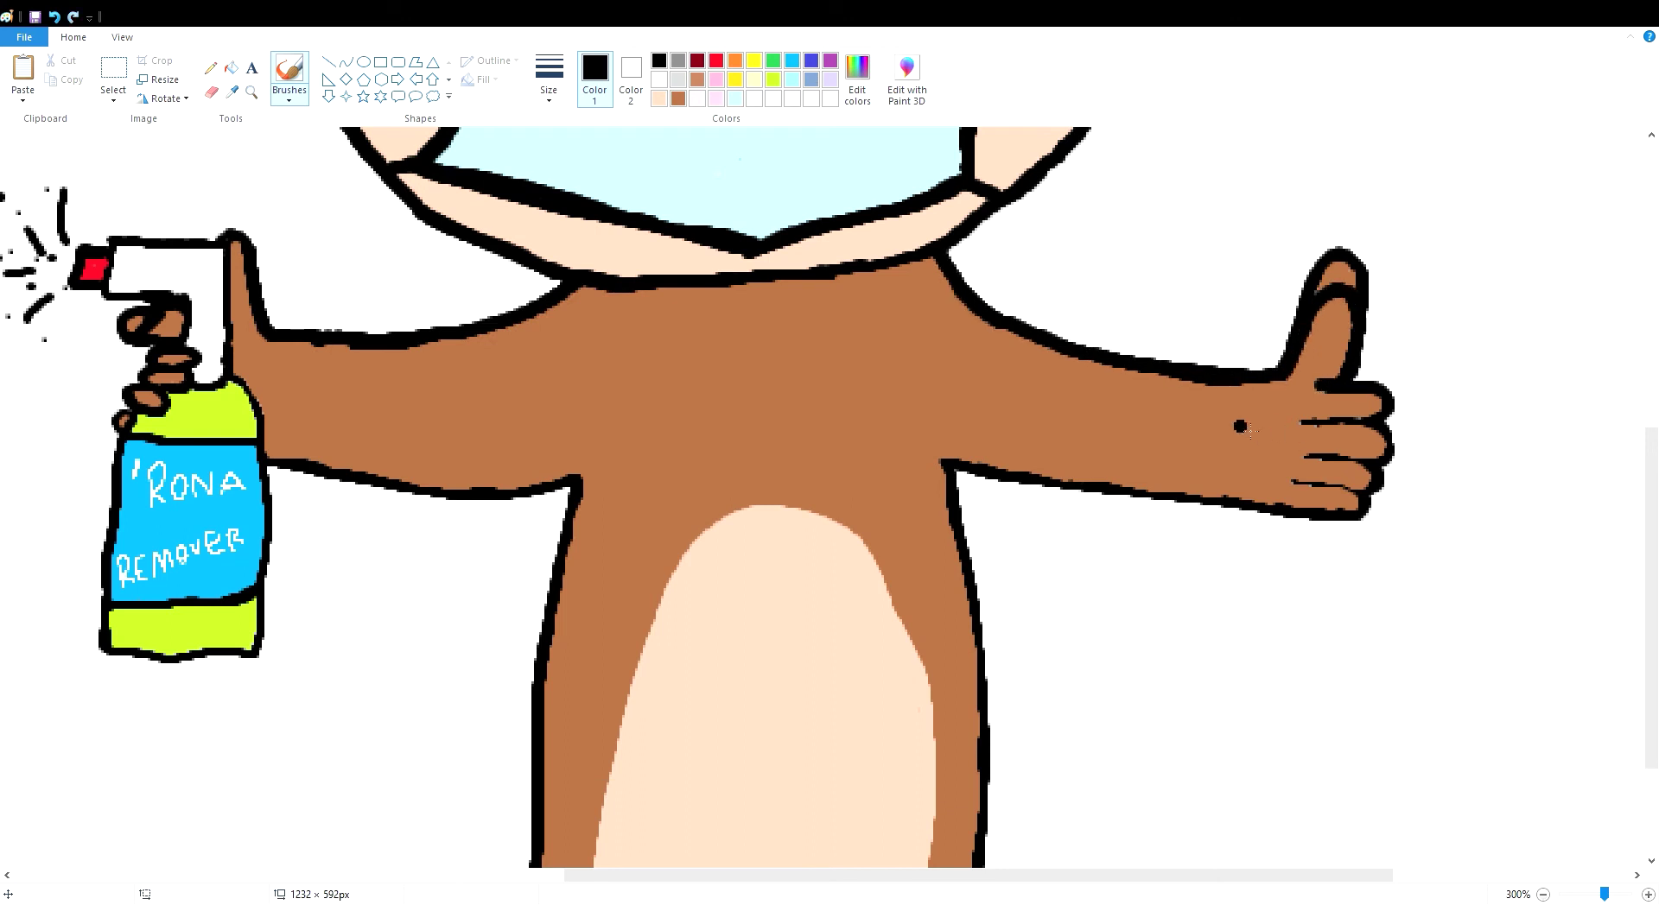
pyautogui.moveTo(1330, 521); pyautogui.dragTo(1387, 423)
pyautogui.moveTo(963, 462)
pyautogui.mouseDown()
pyautogui.moveTo(1310, 518)
pyautogui.moveTo(990, 639)
pyautogui.mouseUp()
pyautogui.hotkey('ctrl', 'z')
pyautogui.hotkey('ctrl', 'z')
pyautogui.moveTo(986, 857)
pyautogui.mouseDown()
pyautogui.moveTo(957, 480)
pyautogui.moveTo(953, 499)
pyautogui.mouseUp()
pyautogui.moveTo(270, 458)
pyautogui.mouseDown()
pyautogui.moveTo(429, 490)
pyautogui.moveTo(573, 487)
pyautogui.mouseUp()
# Paint white over the old thumb tip and outline outside the shortened thumb
pyautogui.click(660, 79)
pyautogui.moveTo(1301, 287)
pyautogui.mouseDown()
pyautogui.moveTo(1363, 273)
pyautogui.moveTo(1301, 289)
pyautogui.mouseUp()
pyautogui.moveTo(1301, 313)
pyautogui.mouseDown()
pyautogui.moveTo(1364, 284)
pyautogui.moveTo(1373, 369)
pyautogui.moveTo(1352, 294)
pyautogui.moveTo(1300, 304)
pyautogui.moveTo(1361, 289)
pyautogui.mouseUp()
pyautogui.hotkey('ctrl', 'z')
pyautogui.hotkey('ctrl', 'z')
pyautogui.moveTo(1279, 362)
pyautogui.mouseDown()
pyautogui.moveTo(1362, 321)
pyautogui.moveTo(1361, 378)
pyautogui.mouseUp()
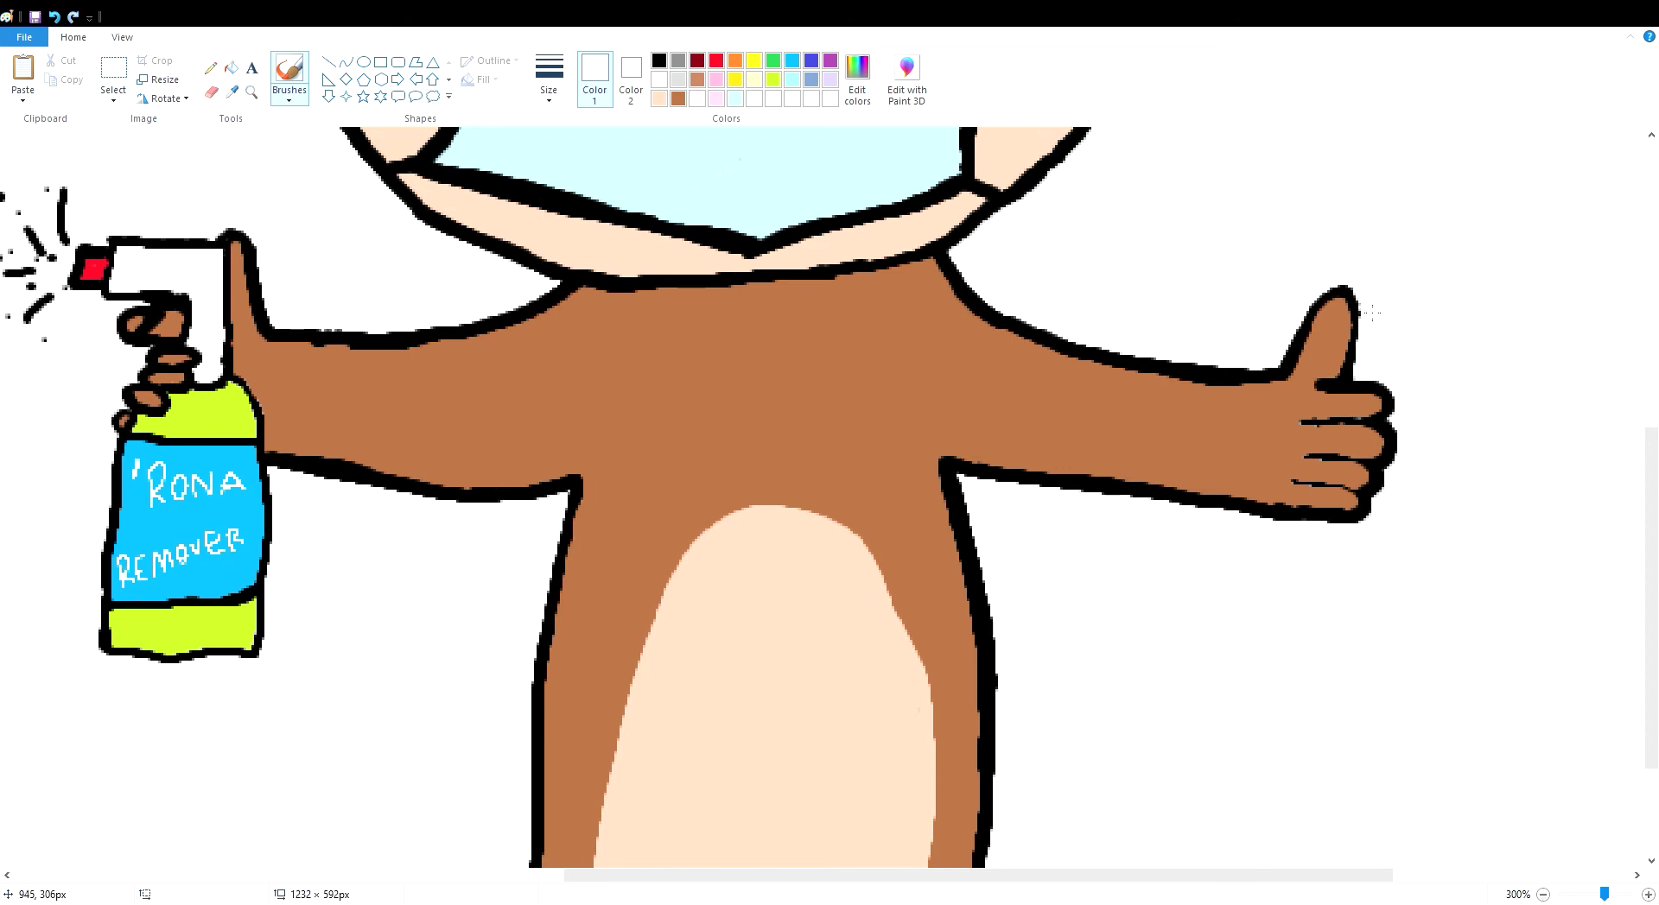
# Redraw the dividing lines of the thumbs-up hand's curled fingers in black and close off their inner ends
pyautogui.click(658, 61)
pyautogui.moveTo(1301, 423)
pyautogui.mouseDown()
pyautogui.moveTo(1363, 426)
pyautogui.moveTo(1360, 465)
pyautogui.mouseUp()
pyautogui.moveTo(1287, 479); pyautogui.dragTo(1341, 490)
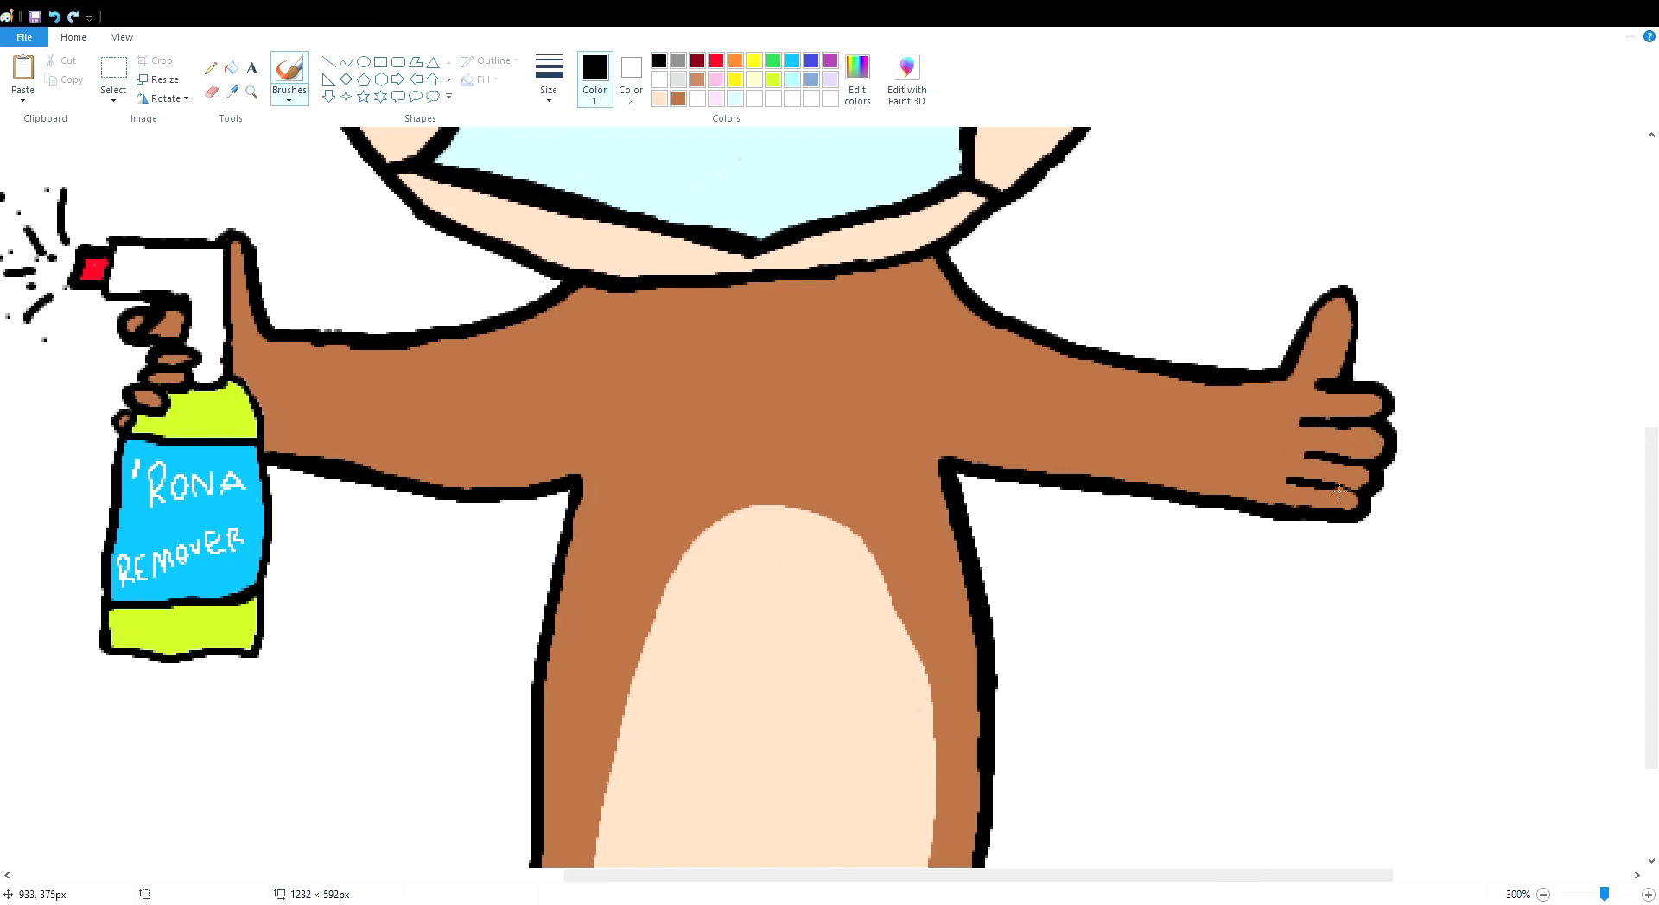
pyautogui.scroll(-2, 767, 293)
pyautogui.scroll(2, 767, 293)
pyautogui.hotkey('ctrl', 'z')
pyautogui.moveTo(1322, 391); pyautogui.dragTo(1296, 422)
pyautogui.moveTo(1293, 424)
pyautogui.mouseDown()
pyautogui.moveTo(1316, 463)
pyautogui.moveTo(1312, 433)
pyautogui.moveTo(1296, 511)
pyautogui.mouseUp()
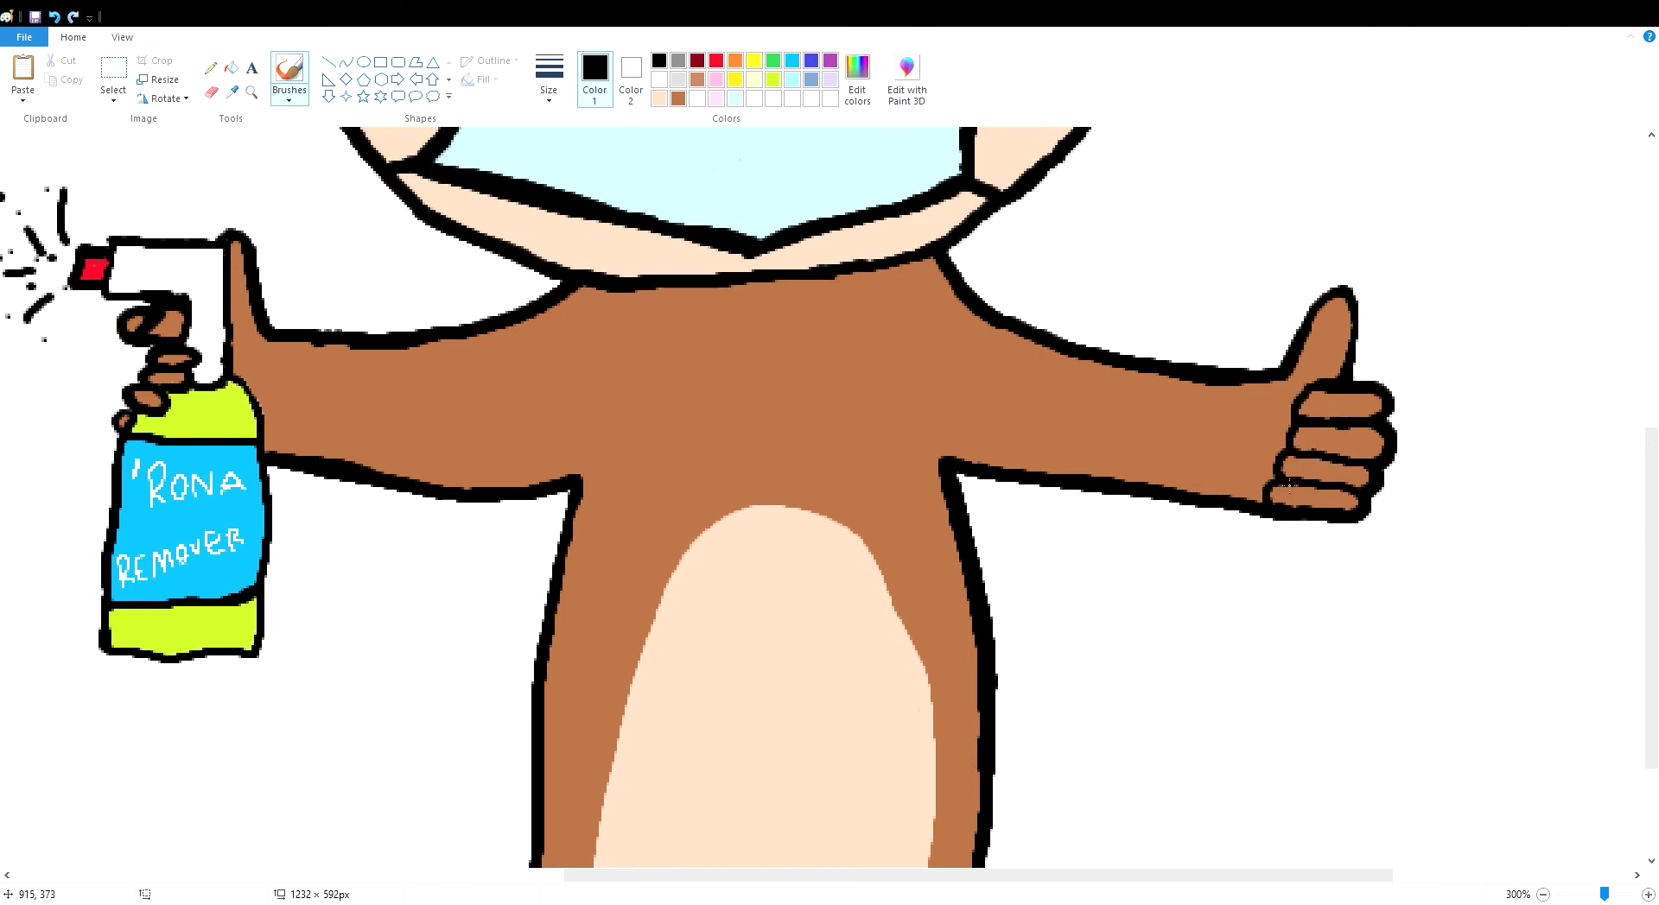
# Paste the squirrel photo, shrink it to 115 × 234 px and place it in the canvas's upper-left corner
pyautogui.scroll(-3, 1287, 486)
pyautogui.scroll(1, 553, 400)
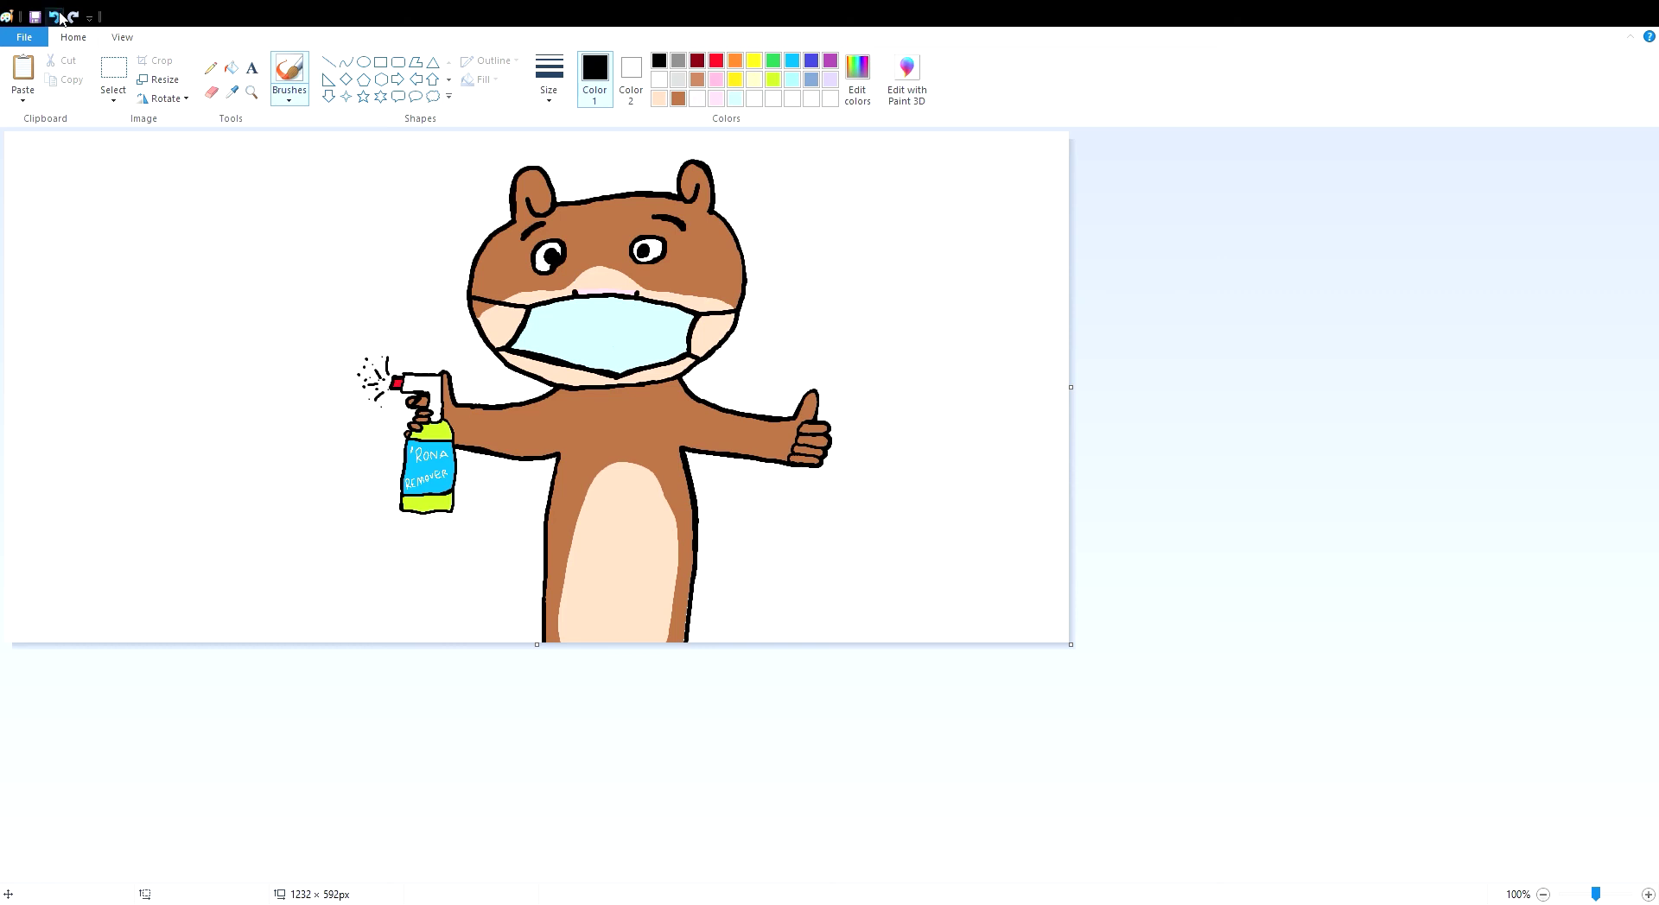
pyautogui.click(21, 76)
pyautogui.moveTo(441, 142); pyautogui.dragTo(205, 297)
pyautogui.moveTo(166, 389); pyautogui.dragTo(170, 235)
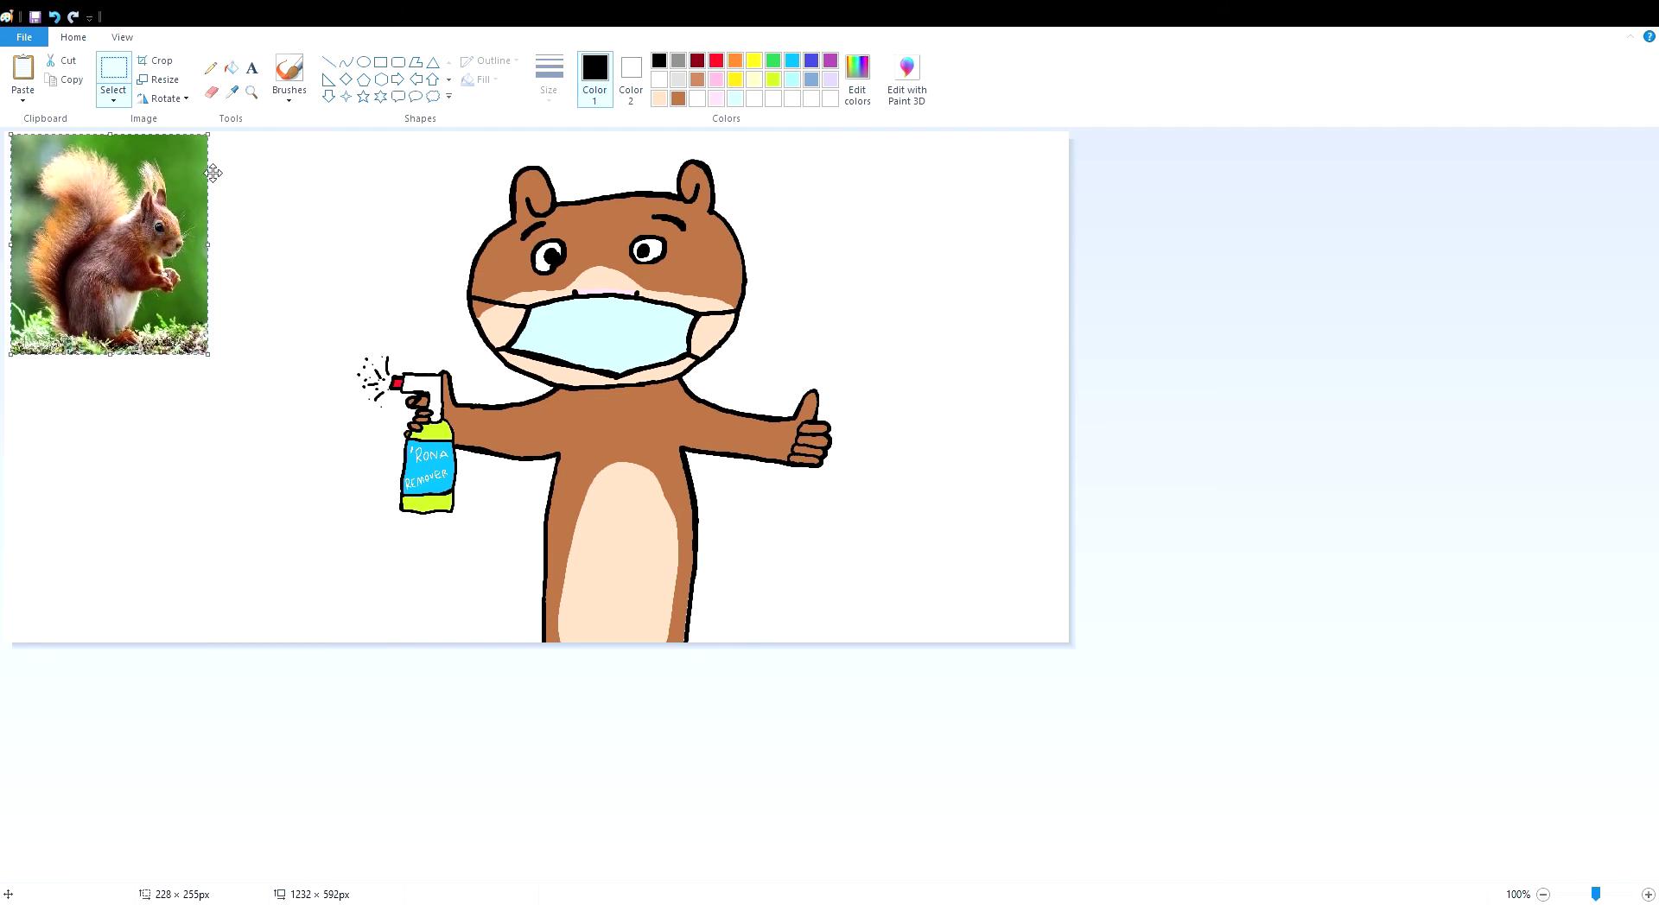
pyautogui.moveTo(207, 134); pyautogui.dragTo(117, 158)
pyautogui.moveTo(61, 252); pyautogui.dragTo(76, 243)
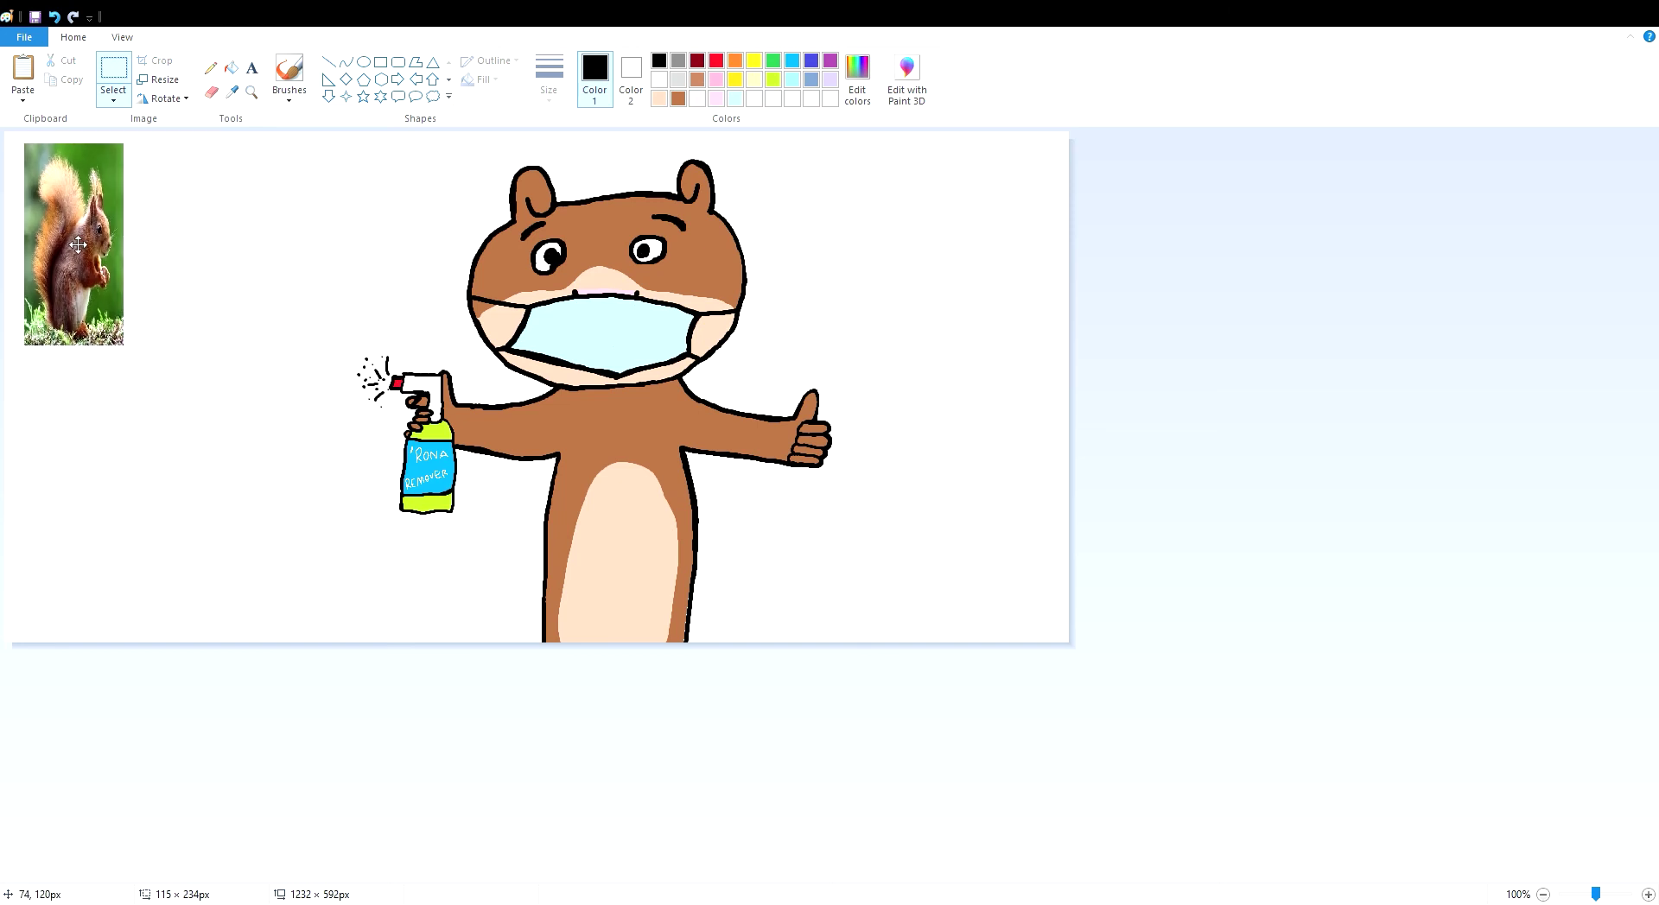
# Draw a thick black double-headed arrow between the squirrel photo and the animal, and hand-letter "6 feet" along it
pyautogui.click(283, 62)
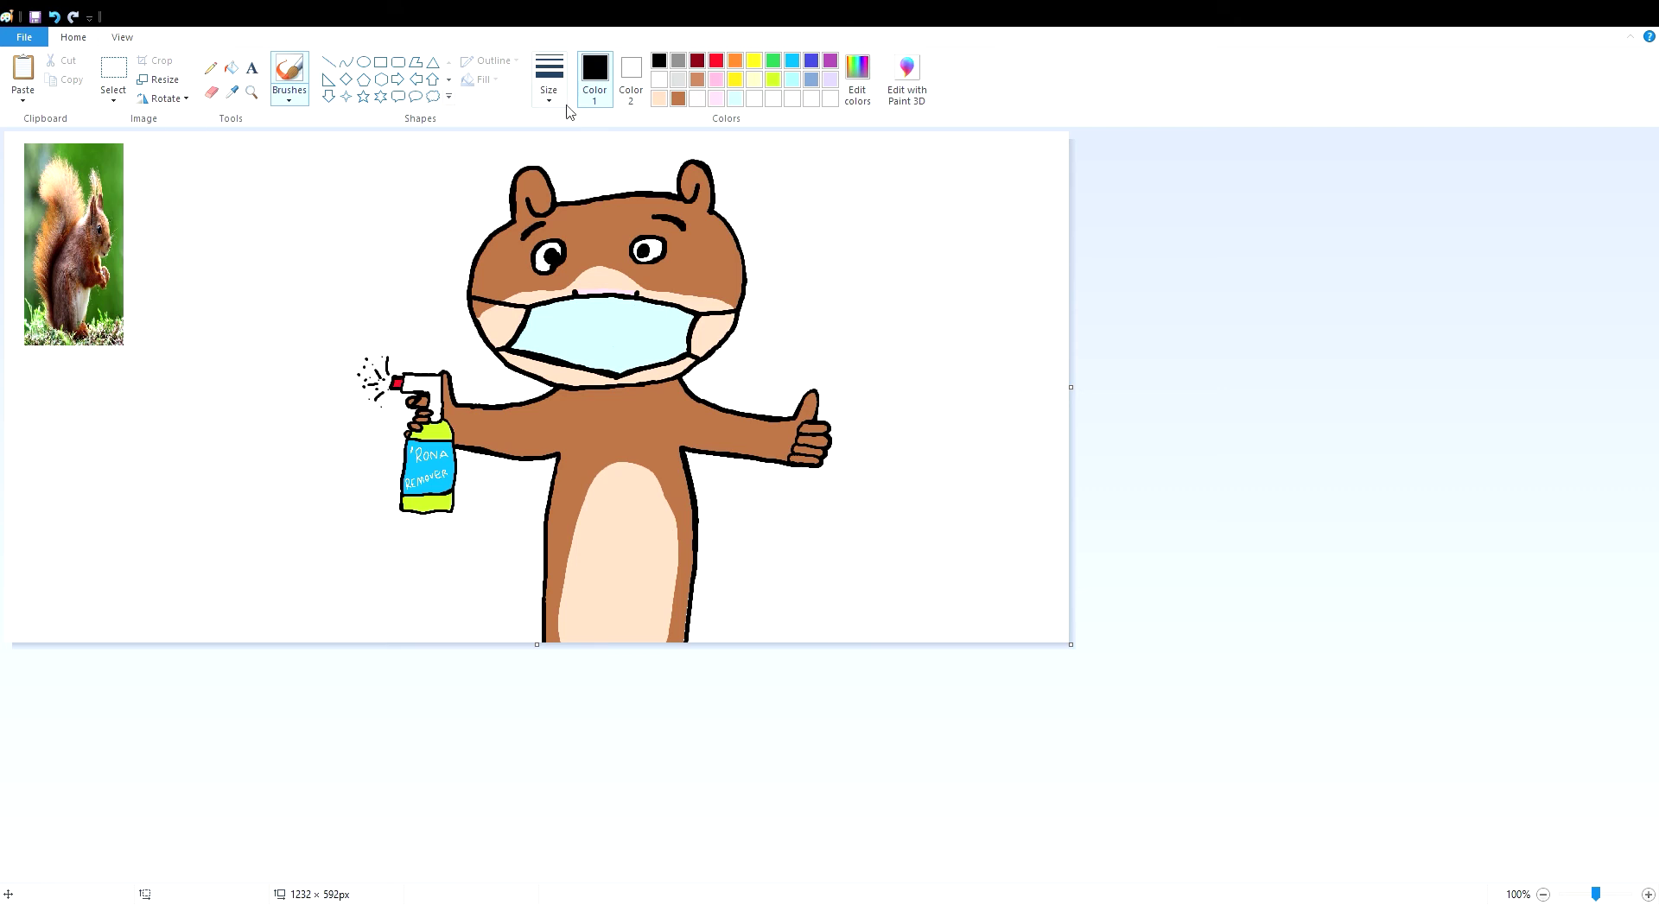
pyautogui.click(570, 228)
pyautogui.moveTo(160, 391)
pyautogui.mouseDown()
pyautogui.moveTo(406, 615)
pyautogui.moveTo(479, 634)
pyautogui.moveTo(463, 605)
pyautogui.moveTo(505, 627)
pyautogui.moveTo(485, 631)
pyautogui.mouseUp()
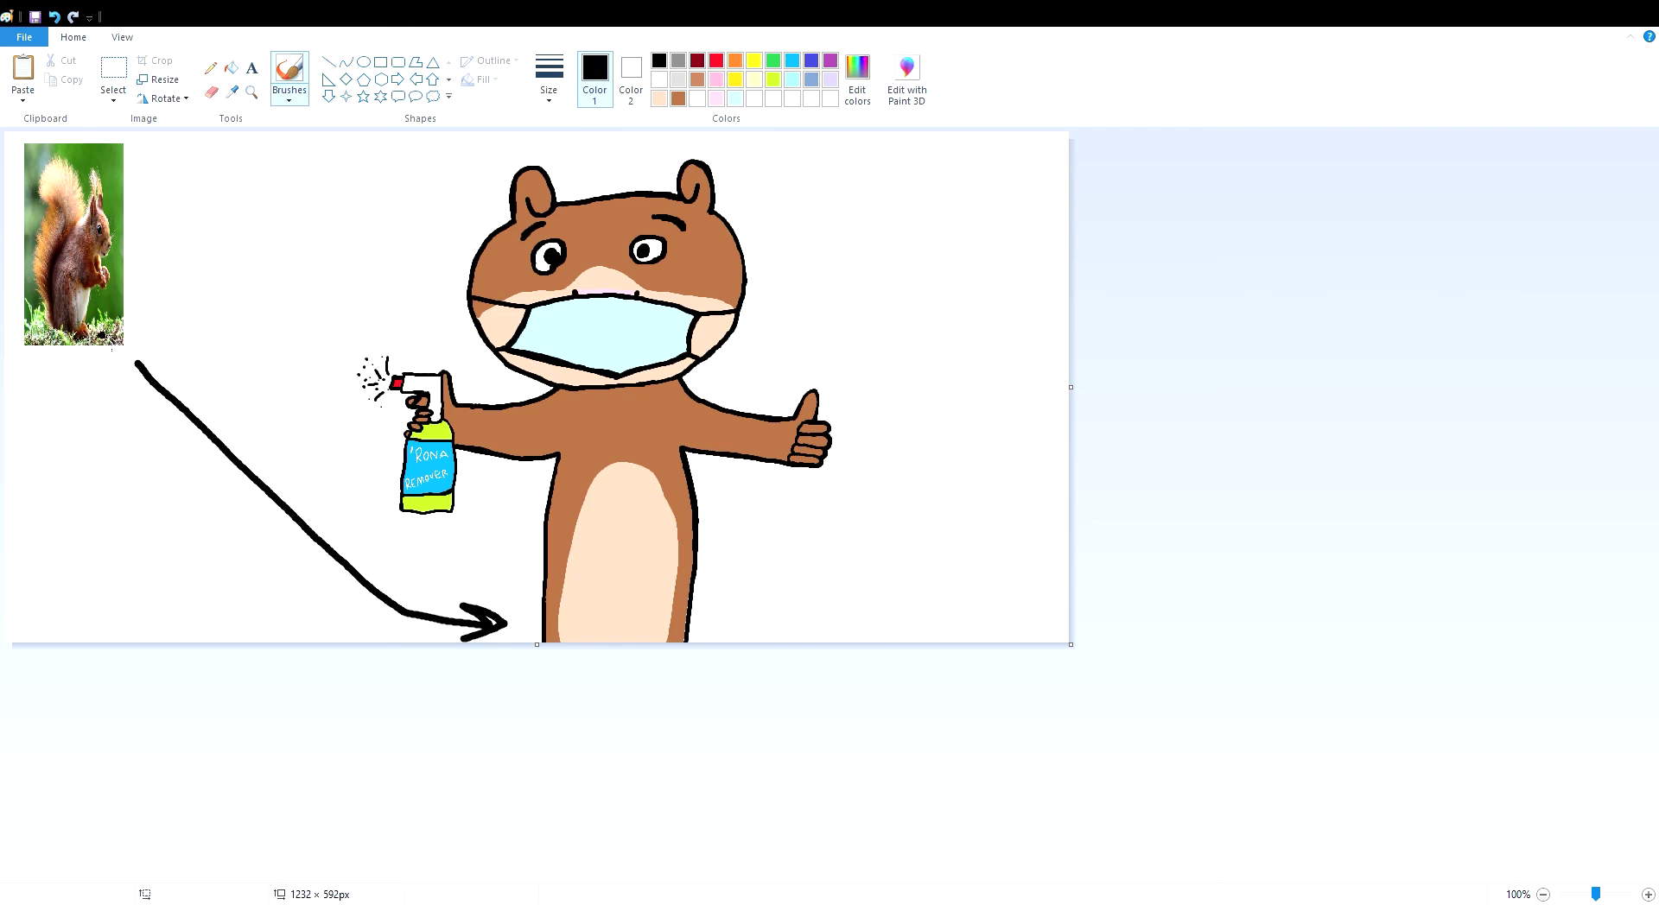
pyautogui.moveTo(138, 365)
pyautogui.mouseDown()
pyautogui.moveTo(147, 400)
pyautogui.moveTo(145, 373)
pyautogui.moveTo(180, 370)
pyautogui.mouseUp()
pyautogui.moveTo(240, 365)
pyautogui.mouseDown()
pyautogui.moveTo(221, 413)
pyautogui.moveTo(275, 421)
pyautogui.moveTo(290, 474)
pyautogui.moveTo(323, 482)
pyautogui.mouseUp()
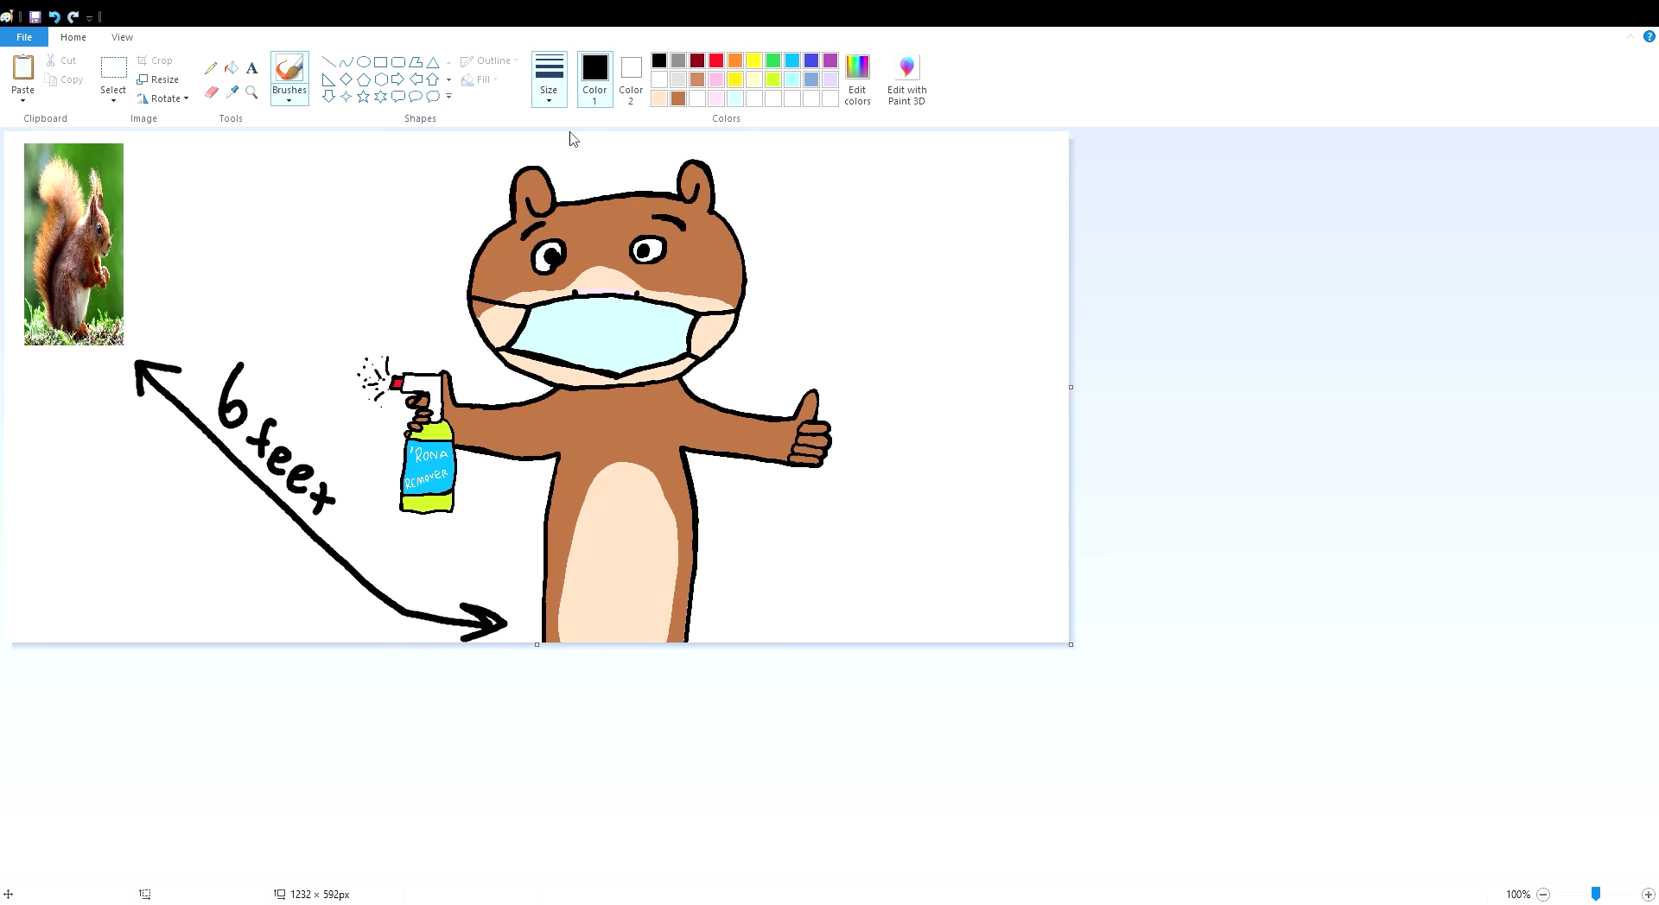
# Draw a rounded black name tag outline on the animal's chest and fill it with red
pyautogui.scroll(4, 1282, 751)
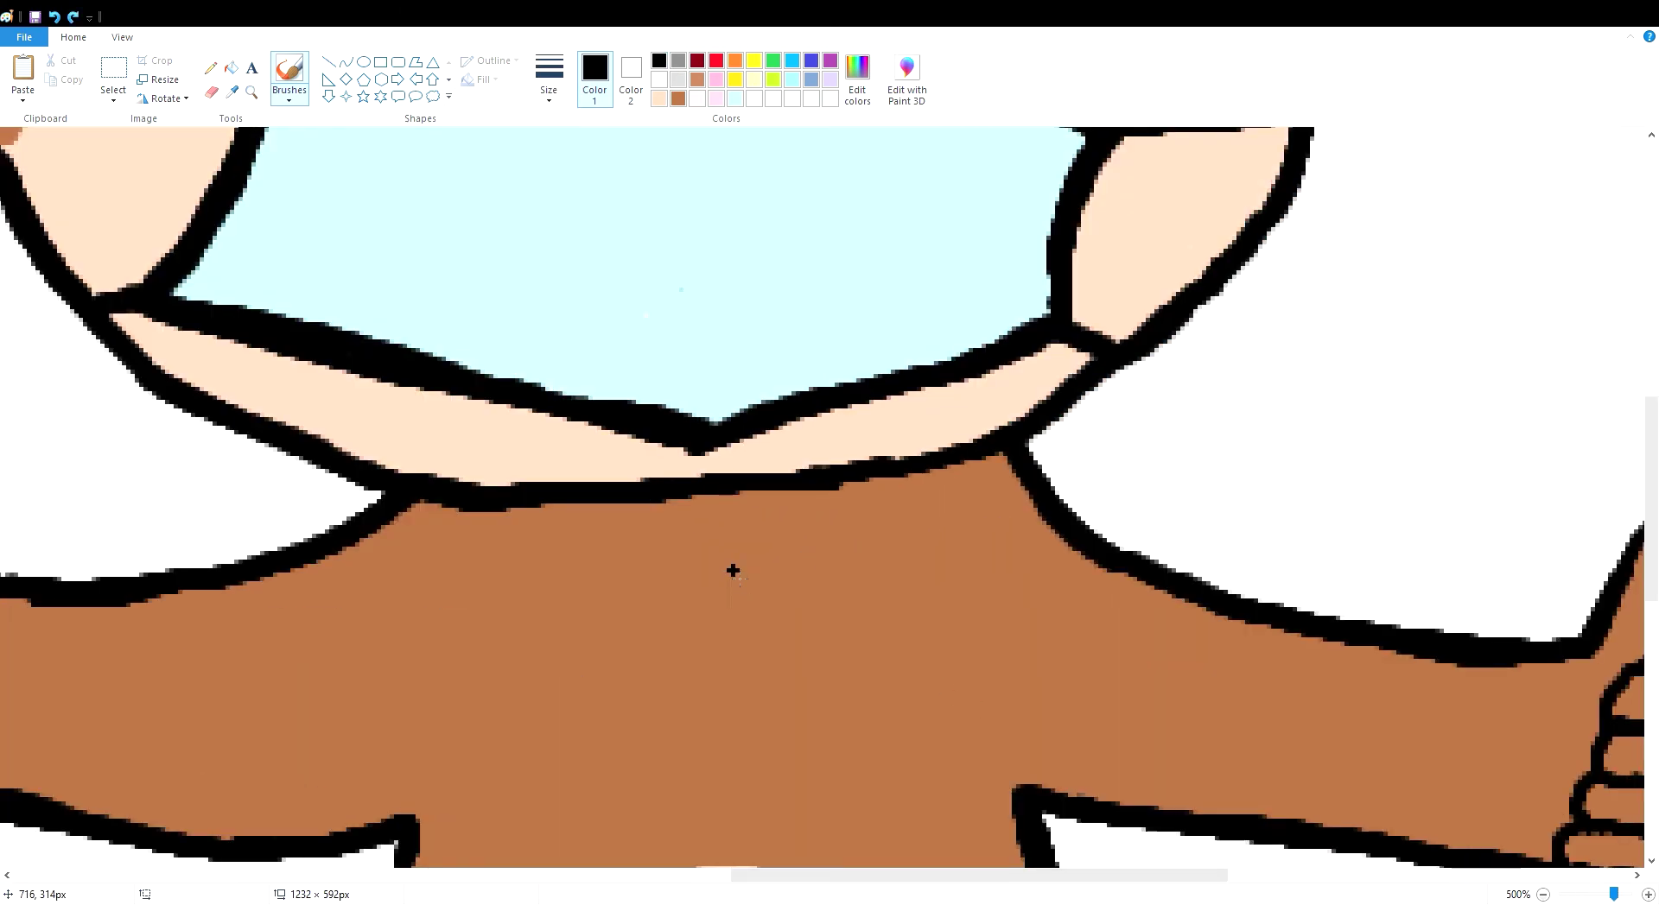
pyautogui.moveTo(733, 571)
pyautogui.mouseDown()
pyautogui.moveTo(904, 542)
pyautogui.moveTo(735, 568)
pyautogui.moveTo(985, 648)
pyautogui.moveTo(1004, 633)
pyautogui.mouseUp()
pyautogui.click(717, 61)
pyautogui.click(231, 68)
pyautogui.click(817, 618)
# Draw two white straight lines across the name tag and fill the band between them with white
pyautogui.click(659, 79)
pyautogui.click(329, 63)
pyautogui.moveTo(1009, 680); pyautogui.dragTo(739, 664)
pyautogui.click(230, 68)
pyautogui.click(907, 650)
# Hand-letter "HELLO" in white on the name tag's upper red band with a resized brush
pyautogui.click(289, 69)
pyautogui.click(548, 79)
pyautogui.click(586, 134)
pyautogui.scroll(2, 871, 605)
pyautogui.moveTo(643, 716); pyautogui.dragTo(637, 758)
pyautogui.moveTo(639, 741)
pyautogui.mouseDown()
pyautogui.moveTo(689, 743)
pyautogui.moveTo(683, 765)
pyautogui.mouseUp()
pyautogui.moveTo(745, 722); pyautogui.dragTo(742, 770)
pyautogui.moveTo(758, 733)
pyautogui.mouseDown()
pyautogui.moveTo(777, 764)
pyautogui.moveTo(813, 771)
pyautogui.mouseUp()
pyautogui.moveTo(850, 734); pyautogui.dragTo(875, 774)
# Hand-letter "MY NAME IS" in white on the name tag's lower red band
pyautogui.scroll(-5, 723, 443)
pyautogui.moveTo(613, 394); pyautogui.dragTo(674, 407)
pyautogui.moveTo(793, 408); pyautogui.dragTo(836, 408)
pyautogui.moveTo(869, 377)
pyautogui.mouseDown()
pyautogui.moveTo(869, 411)
pyautogui.moveTo(887, 411)
pyautogui.mouseUp()
pyautogui.moveTo(929, 387); pyautogui.dragTo(907, 409)
# Hand-letter the animal's name in black capitals on the name tag's white band
pyautogui.click(660, 60)
pyautogui.moveTo(601, 323)
pyautogui.mouseDown()
pyautogui.moveTo(615, 344)
pyautogui.moveTo(643, 278)
pyautogui.moveTo(681, 285)
pyautogui.mouseUp()
pyautogui.moveTo(745, 342)
pyautogui.mouseDown()
pyautogui.moveTo(715, 344)
pyautogui.moveTo(741, 280)
pyautogui.moveTo(733, 319)
pyautogui.moveTo(774, 347)
pyautogui.moveTo(832, 281)
pyautogui.moveTo(816, 316)
pyautogui.moveTo(903, 292)
pyautogui.moveTo(868, 330)
pyautogui.mouseUp()
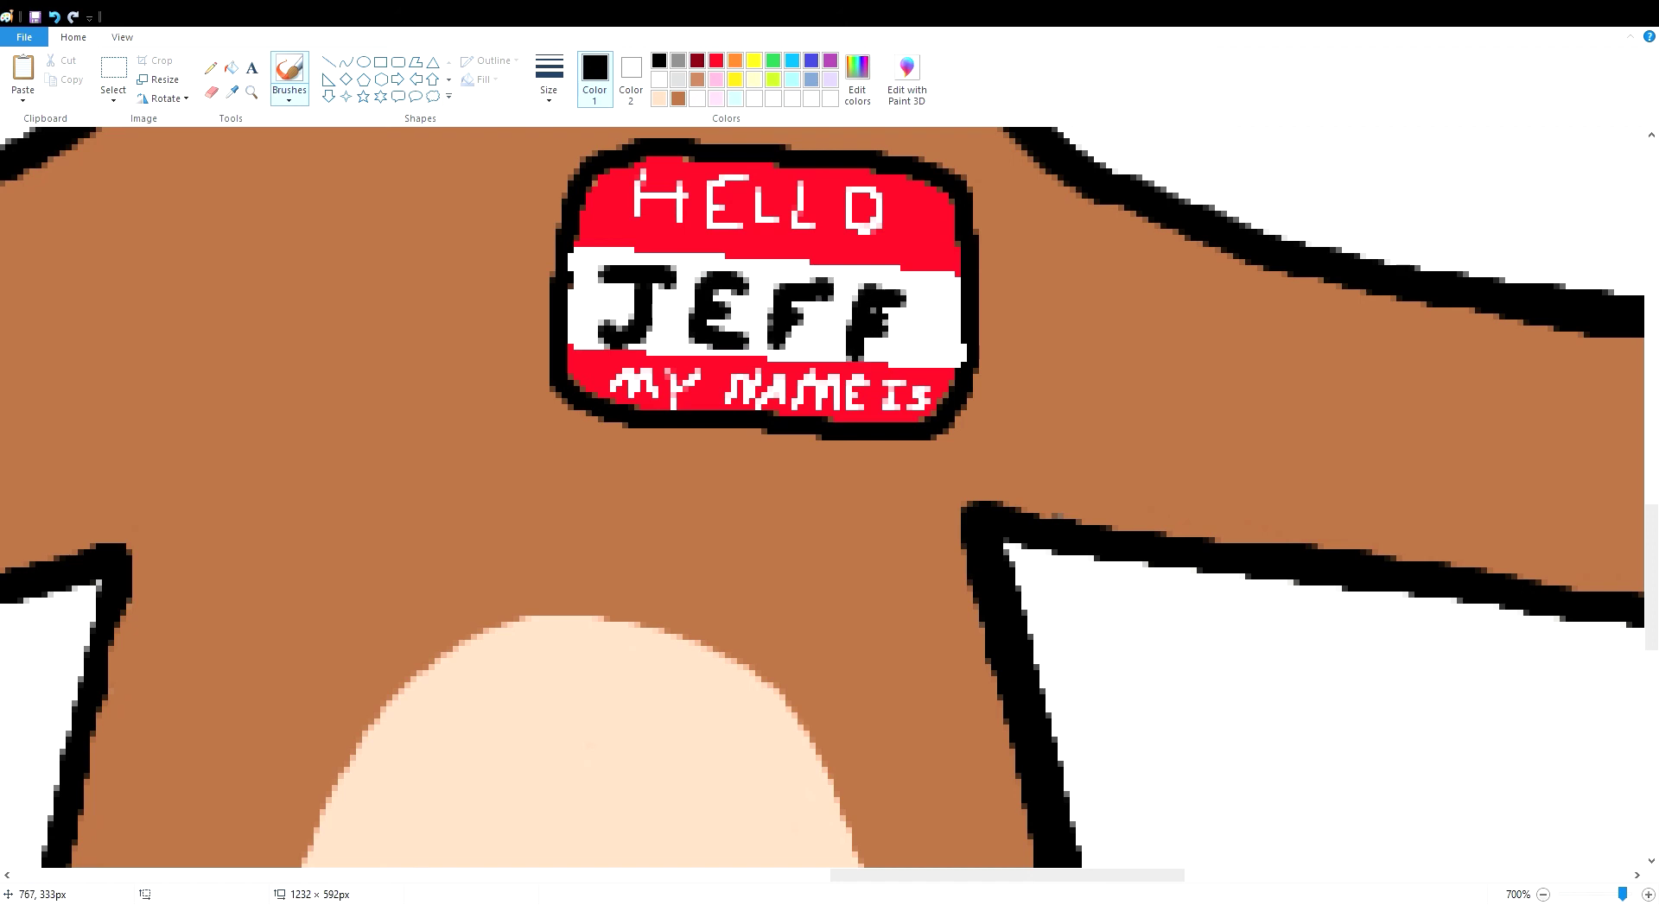
# Draw the black outline of a large, spiky tail rising from the torso's side below the thumbs-up hand
pyautogui.scroll(-8, 678, 344)
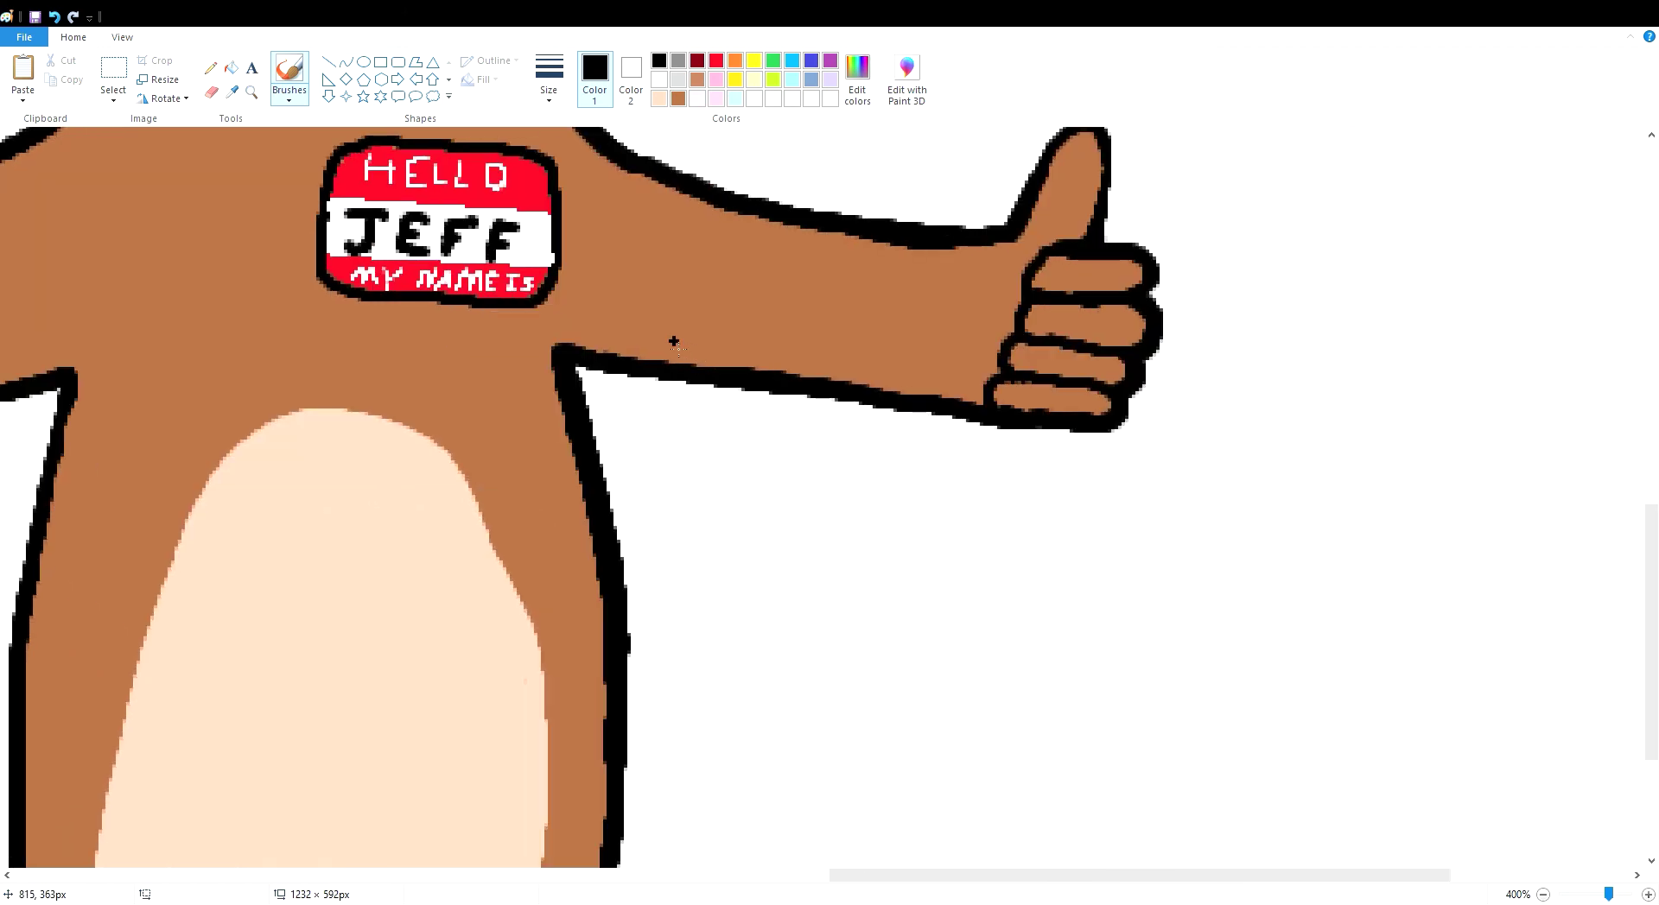
pyautogui.scroll(2, 439, 345)
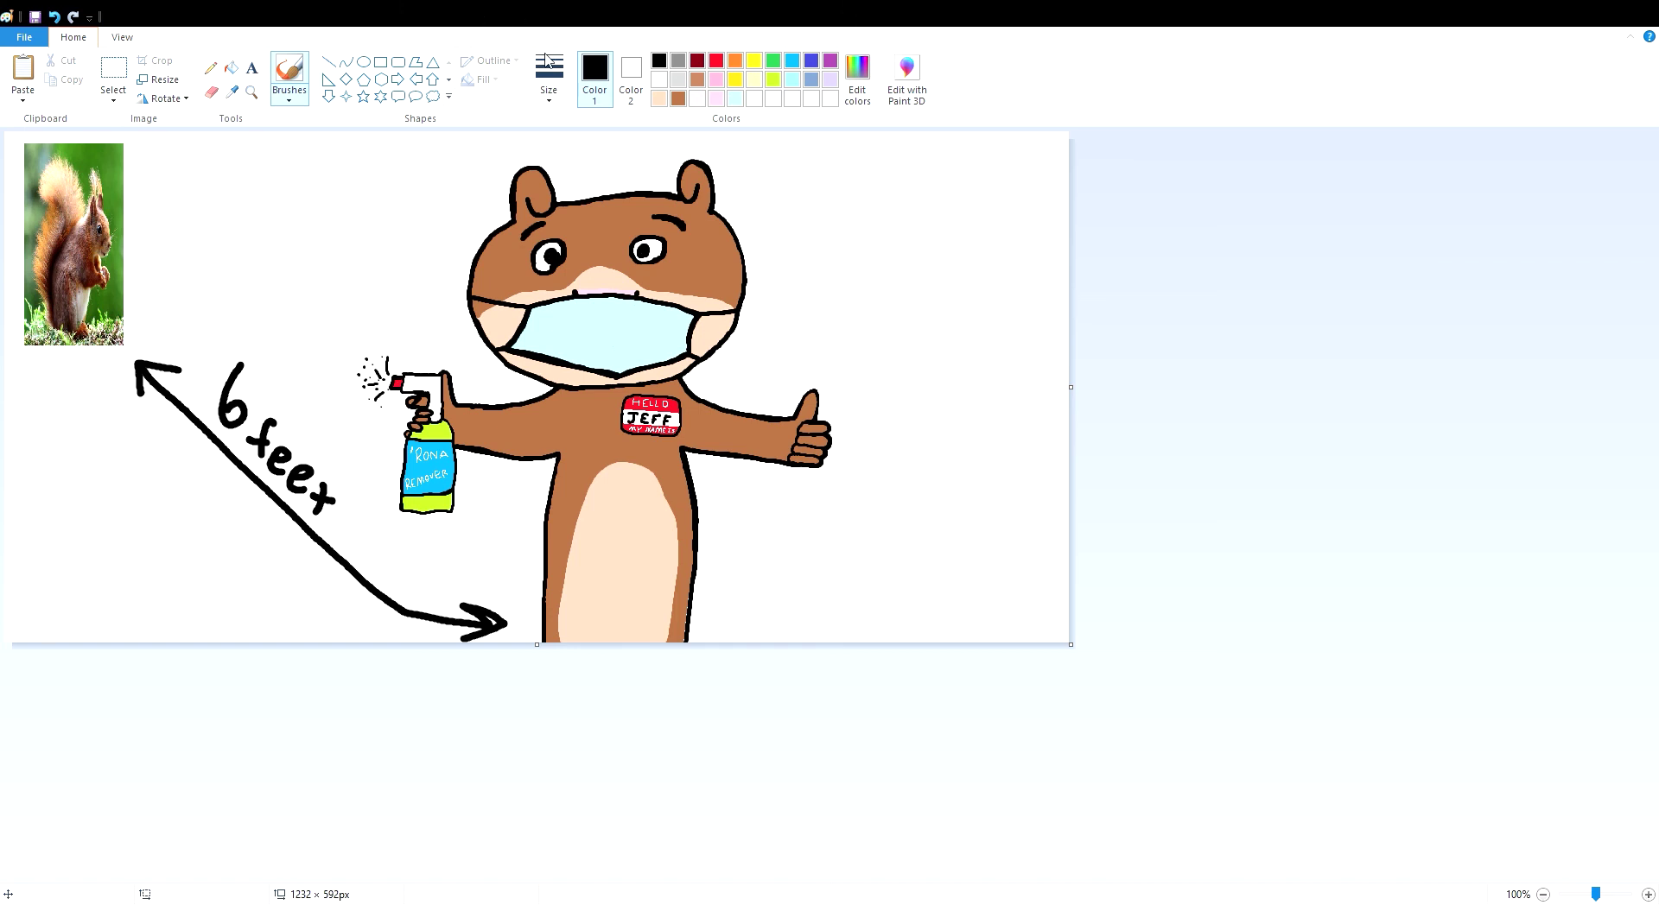
pyautogui.click(715, 251)
pyautogui.scroll(1, 951, 645)
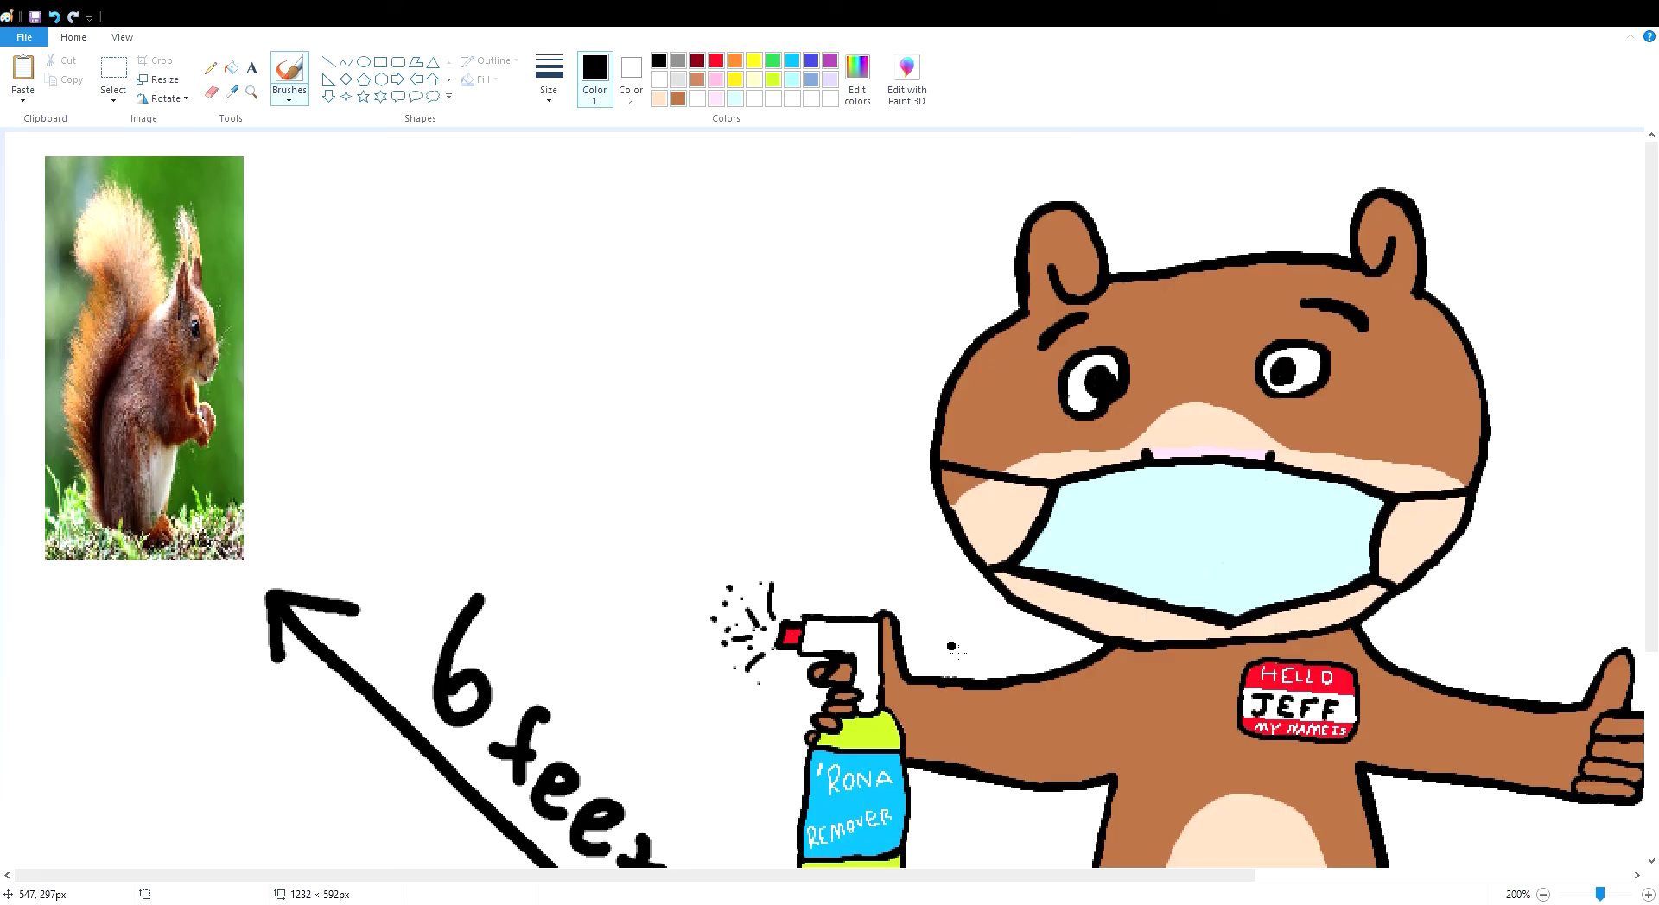
pyautogui.moveTo(852, 876); pyautogui.dragTo(1225, 876)
pyautogui.scroll(-3, 1157, 617)
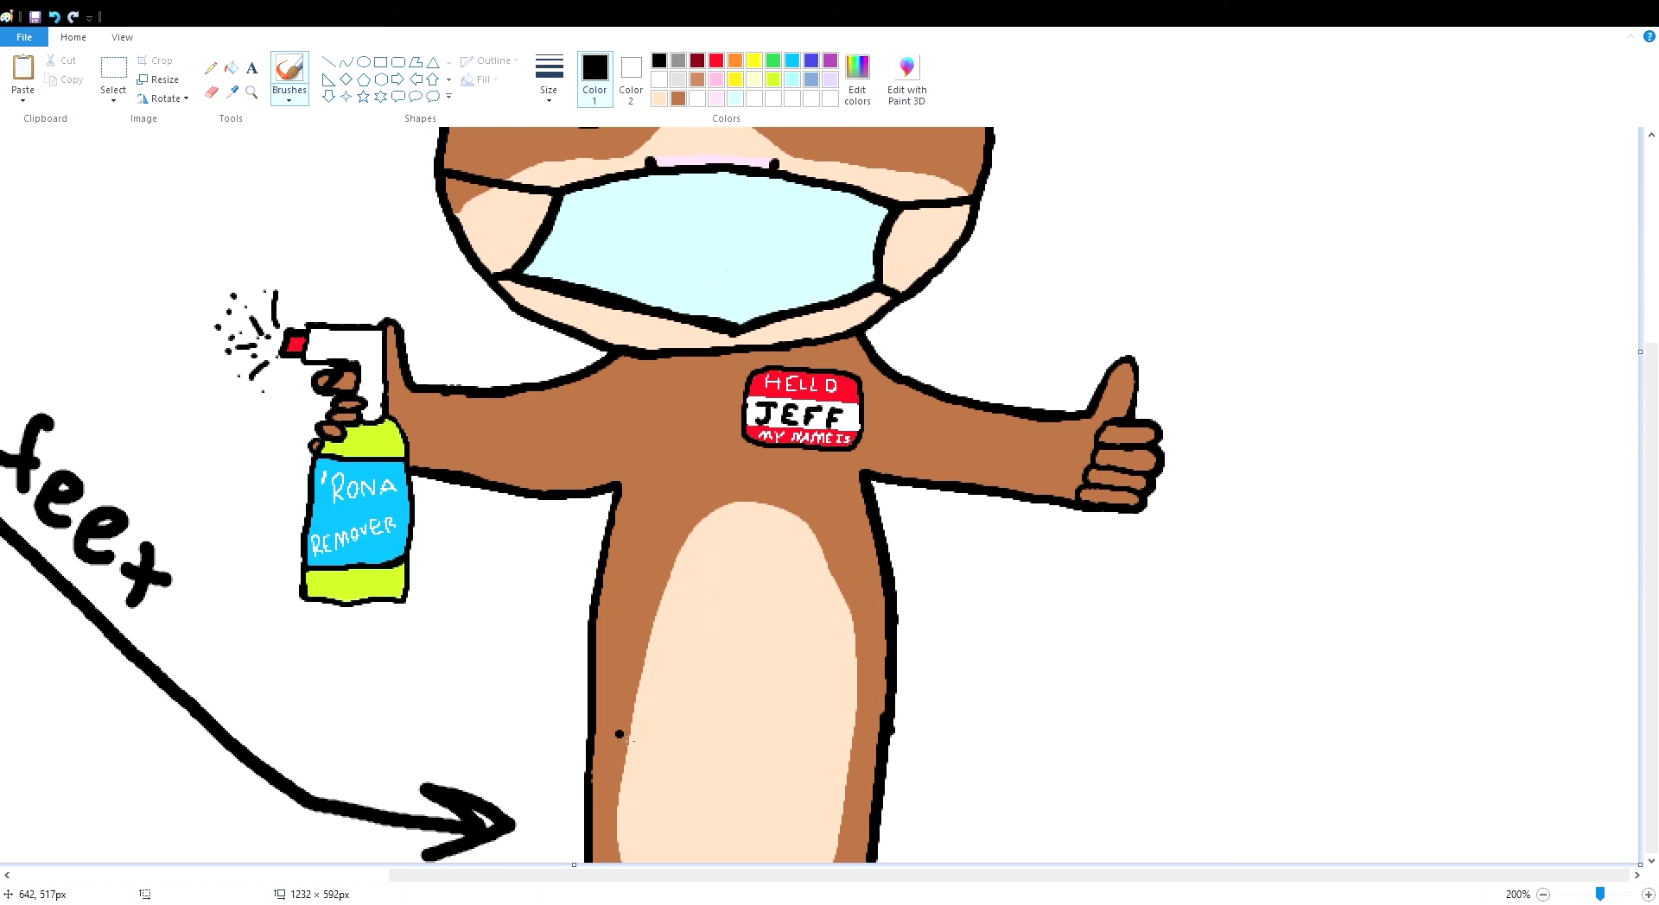
pyautogui.moveTo(893, 739)
pyautogui.mouseDown()
pyautogui.moveTo(1225, 463)
pyautogui.moveTo(1130, 748)
pyautogui.moveTo(1028, 862)
pyautogui.mouseUp()
# Colour the tail grey with a jagged light grey streak running through its middle
pyautogui.click(678, 80)
pyautogui.moveTo(884, 799)
pyautogui.mouseDown()
pyautogui.moveTo(1116, 644)
pyautogui.moveTo(883, 861)
pyautogui.moveTo(883, 804)
pyautogui.mouseUp()
pyautogui.click(231, 68)
pyautogui.click(1026, 764)
pyautogui.click(1095, 722)
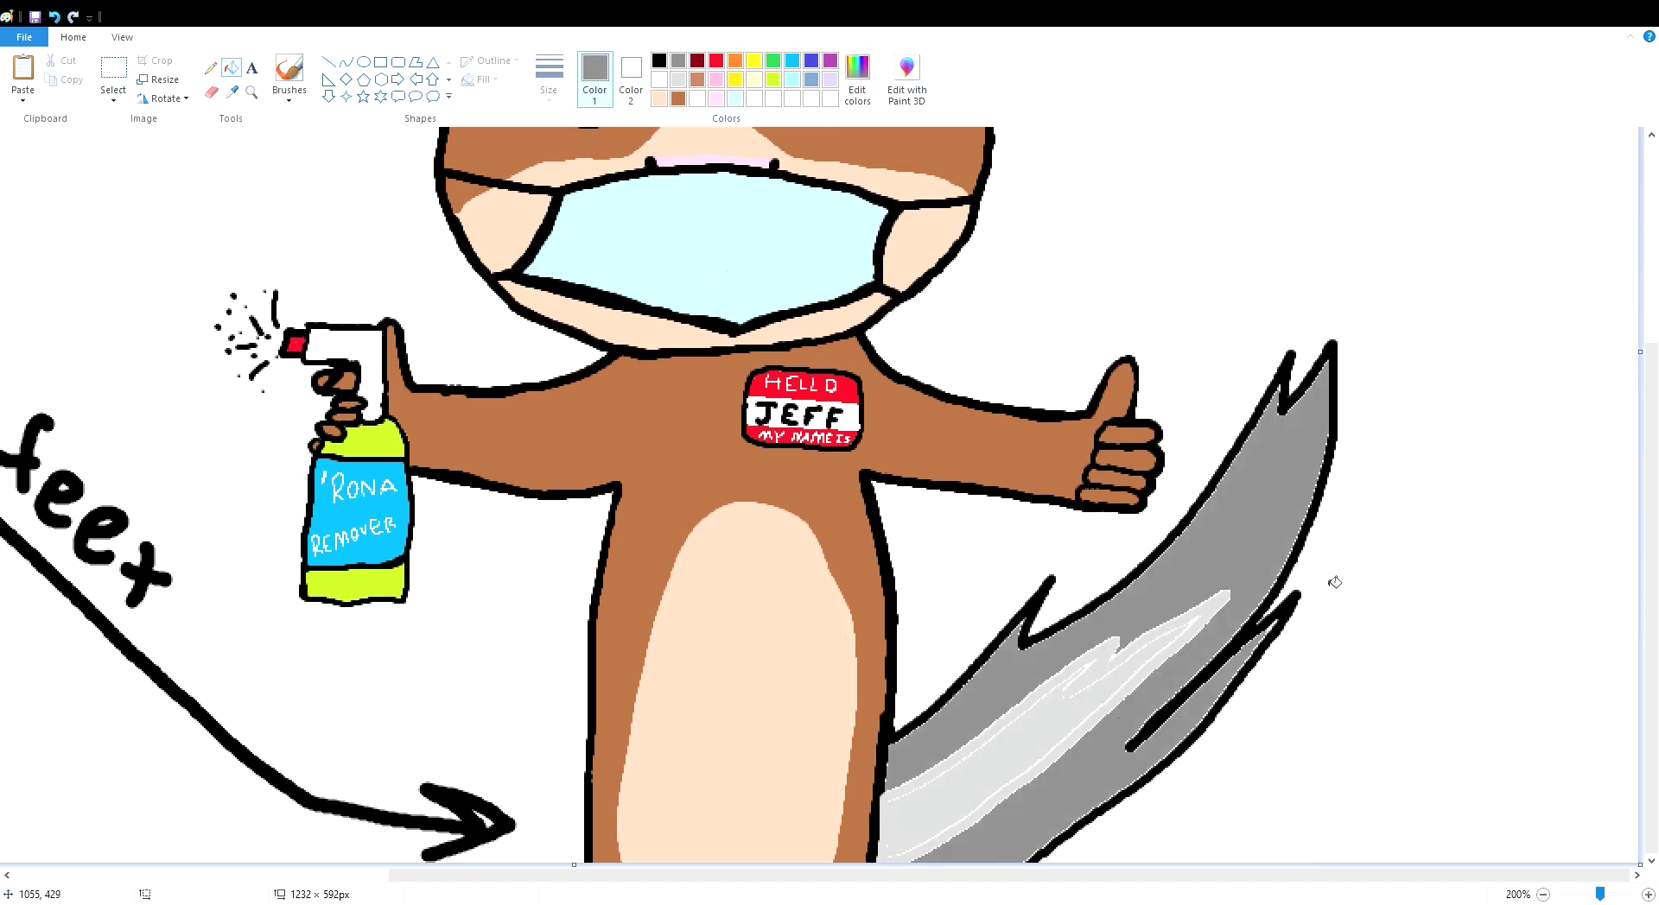
# Brush grey over the white fringe along the tail's inner outline and the upper edge of its light streak
pyautogui.scroll(5, 1335, 583)
pyautogui.scroll(-2, 1335, 582)
pyautogui.scroll(6, 1222, 657)
pyautogui.moveTo(1651, 570); pyautogui.dragTo(1651, 710)
pyautogui.click(290, 71)
pyautogui.click(549, 78)
pyautogui.click(604, 158)
pyautogui.moveTo(352, 488)
pyautogui.mouseDown()
pyautogui.moveTo(437, 345)
pyautogui.moveTo(640, 359)
pyautogui.moveTo(942, 129)
pyautogui.mouseUp()
pyautogui.moveTo(778, 514)
pyautogui.mouseDown()
pyautogui.moveTo(851, 449)
pyautogui.moveTo(1252, 237)
pyautogui.moveTo(808, 716)
pyautogui.moveTo(622, 855)
pyautogui.moveTo(921, 602)
pyautogui.mouseUp()
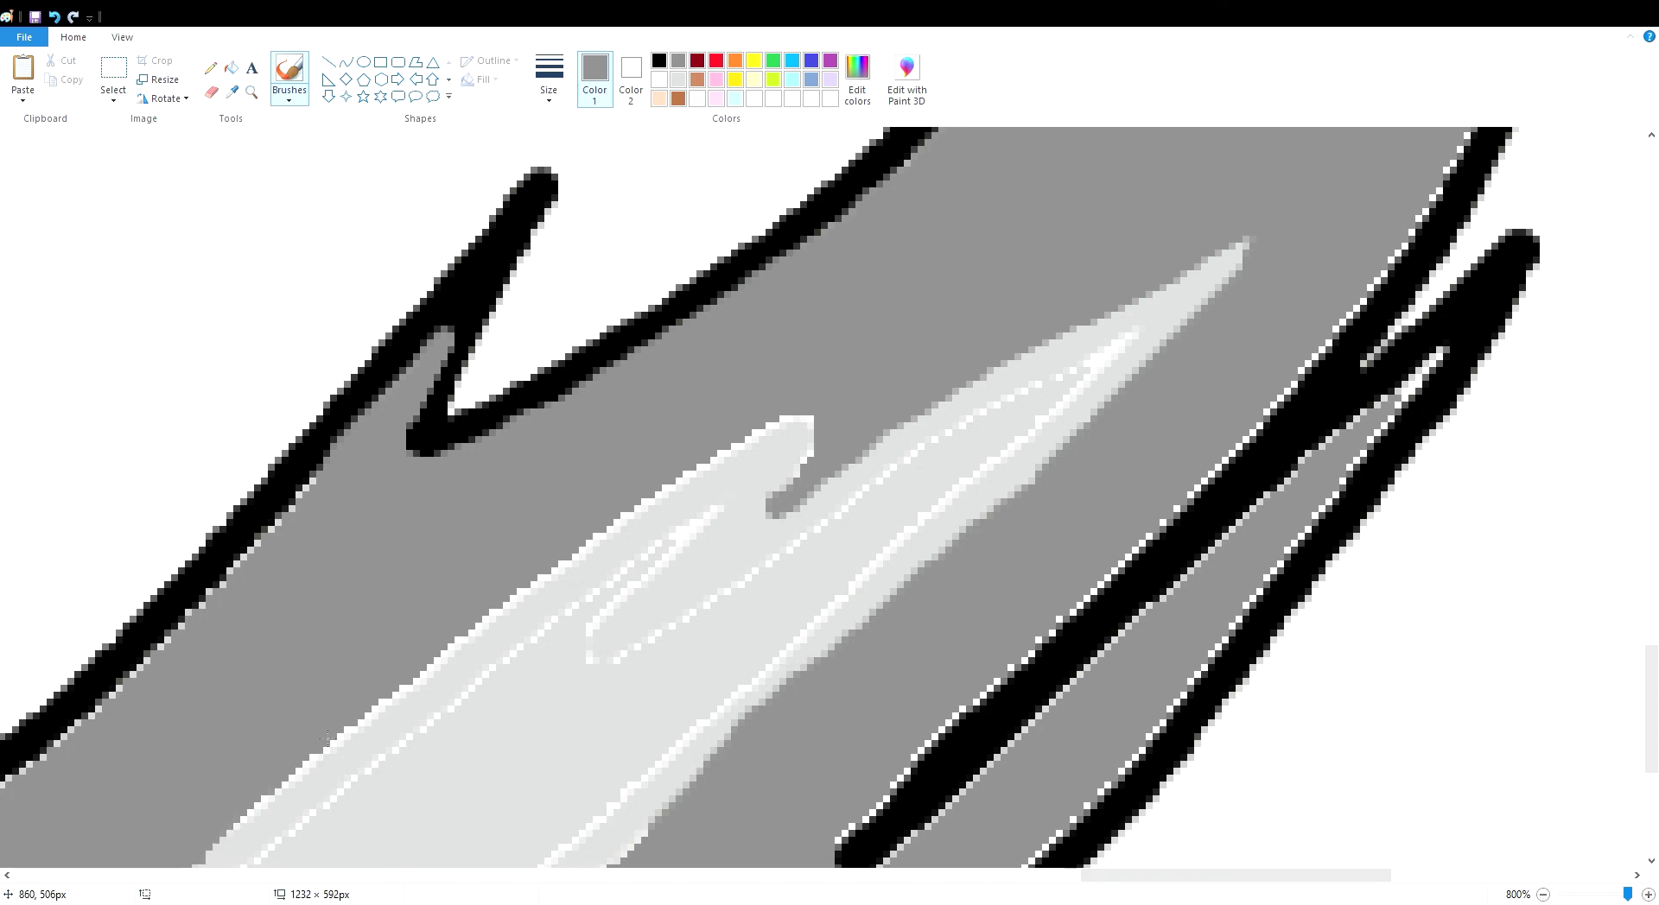
pyautogui.moveTo(309, 764); pyautogui.dragTo(793, 416)
pyautogui.moveTo(781, 494); pyautogui.dragTo(812, 425)
pyautogui.moveTo(283, 807); pyautogui.dragTo(413, 673)
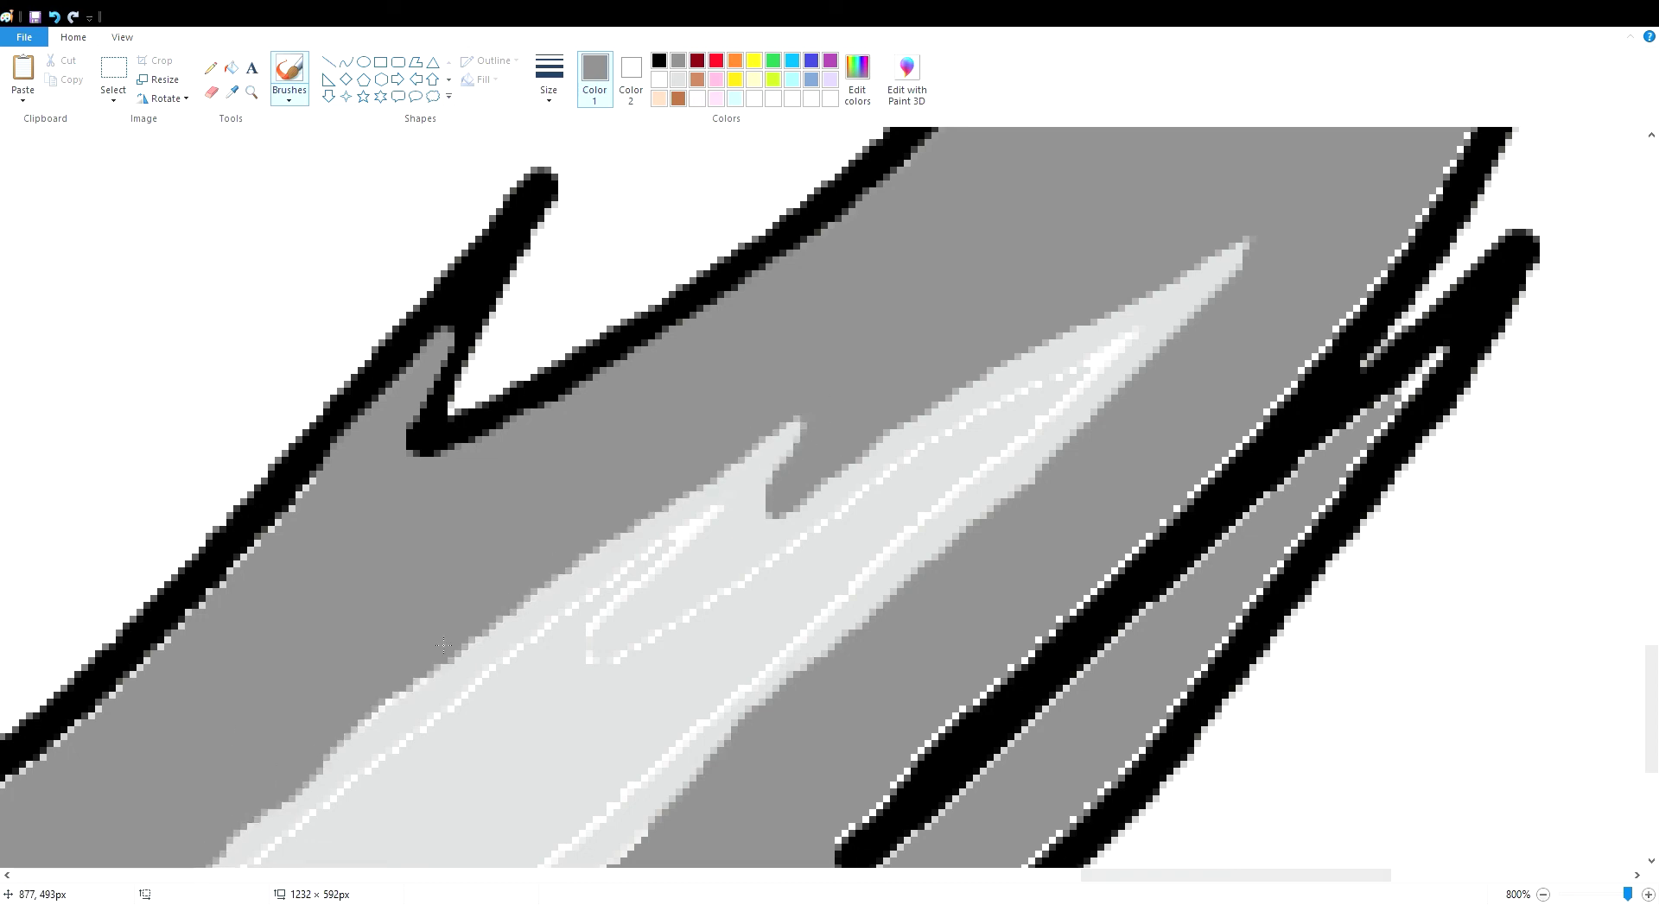
# Brush grey over the white gaps beside the black outlines of the tail's lower part and the base of its side spike
pyautogui.moveTo(16, 785); pyautogui.dragTo(308, 494)
pyautogui.hscroll(-9, 472, 688)
pyautogui.scroll(-4, 471, 689)
pyautogui.moveTo(1003, 538)
pyautogui.mouseDown()
pyautogui.moveTo(1099, 342)
pyautogui.moveTo(1270, 416)
pyautogui.moveTo(1208, 458)
pyautogui.mouseUp()
pyautogui.moveTo(1096, 852); pyautogui.dragTo(1510, 592)
pyautogui.moveTo(1006, 881); pyautogui.dragTo(1173, 881)
pyautogui.moveTo(691, 518); pyautogui.dragTo(879, 368)
pyautogui.moveTo(1055, 374)
pyautogui.mouseDown()
pyautogui.moveTo(1054, 391)
pyautogui.moveTo(1322, 201)
pyautogui.mouseUp()
pyautogui.moveTo(658, 850); pyautogui.dragTo(1044, 565)
pyautogui.moveTo(727, 797)
pyautogui.mouseDown()
pyautogui.moveTo(804, 772)
pyautogui.moveTo(715, 821)
pyautogui.mouseUp()
pyautogui.hotkey('ctrl', 'z')
pyautogui.moveTo(1033, 572)
pyautogui.mouseDown()
pyautogui.moveTo(1223, 425)
pyautogui.moveTo(1392, 259)
pyautogui.moveTo(1453, 168)
pyautogui.mouseUp()
# Cover the remaining white fringe inside the tail's side spike and up towards its tip with grey brush strokes
pyautogui.scroll(3, 1453, 173)
pyautogui.moveTo(1209, 876); pyautogui.dragTo(1332, 876)
pyautogui.moveTo(445, 717); pyautogui.dragTo(784, 388)
pyautogui.hotkey('ctrl', 'z')
pyautogui.moveTo(425, 747); pyautogui.dragTo(921, 214)
pyautogui.moveTo(717, 515)
pyautogui.mouseDown()
pyautogui.moveTo(1040, 245)
pyautogui.moveTo(819, 518)
pyautogui.mouseUp()
pyautogui.scroll(3, 941, 459)
pyautogui.moveTo(930, 750)
pyautogui.mouseDown()
pyautogui.moveTo(1036, 595)
pyautogui.moveTo(1150, 331)
pyautogui.moveTo(1208, 134)
pyautogui.mouseUp()
pyautogui.moveTo(510, 569); pyautogui.dragTo(859, 131)
pyautogui.scroll(3, 996, 248)
pyautogui.moveTo(850, 662)
pyautogui.mouseDown()
pyautogui.moveTo(1024, 420)
pyautogui.moveTo(1206, 306)
pyautogui.moveTo(1204, 677)
pyautogui.mouseUp()
pyautogui.scroll(-6, 1019, 639)
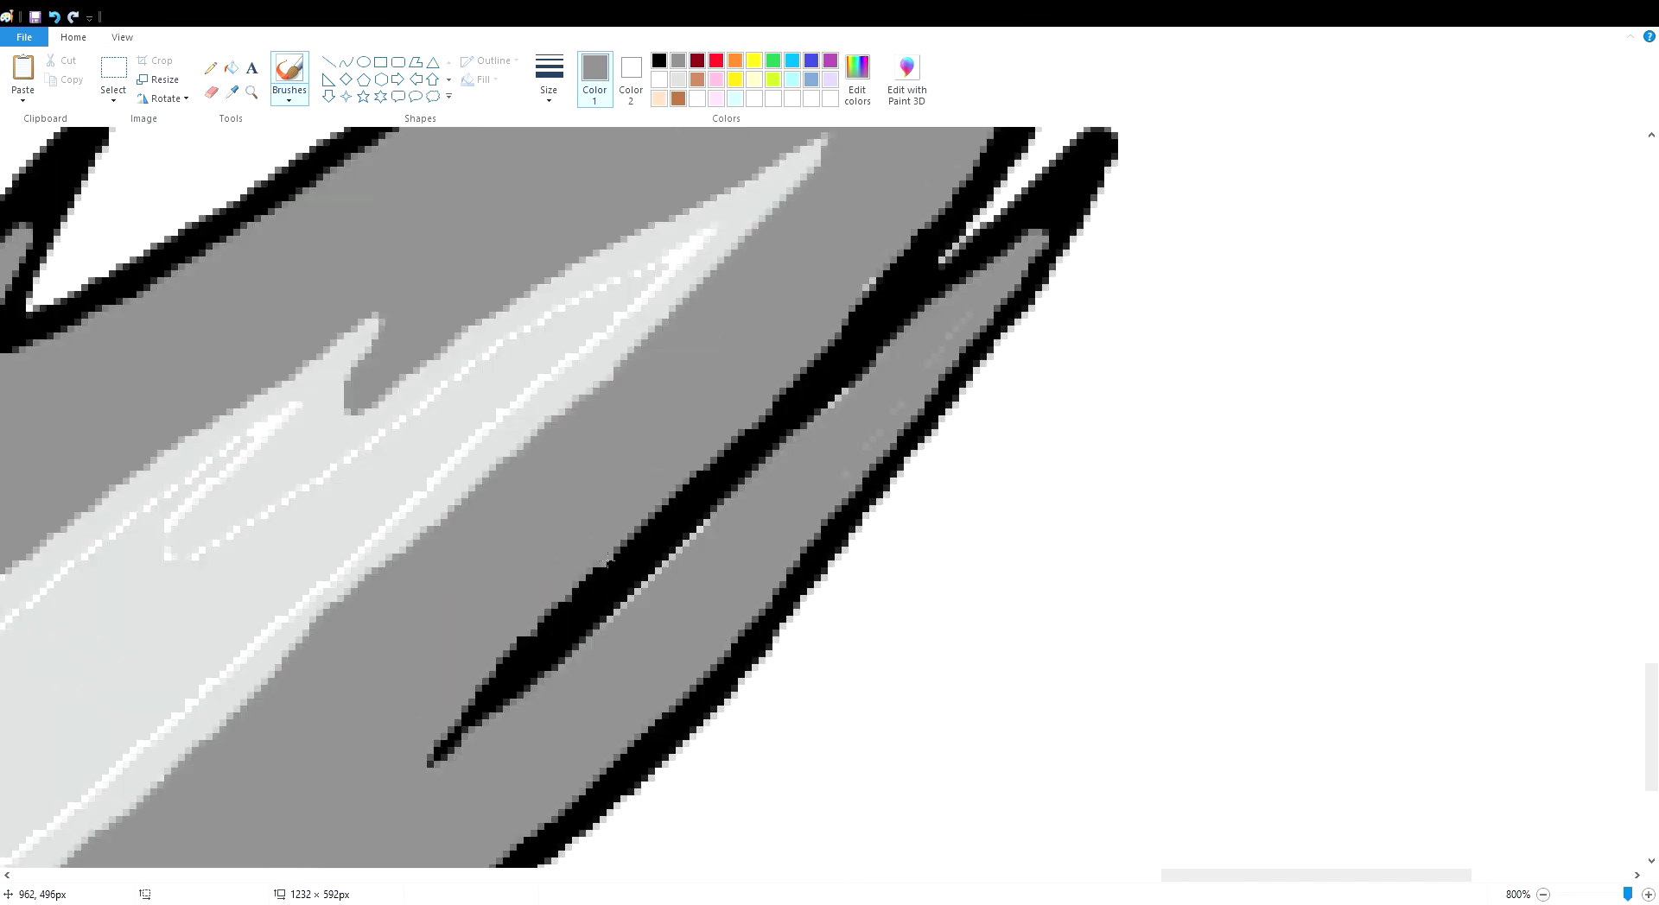
# Paint over the white lines inside the tail's light streak with light grey brush strokes
pyautogui.hscroll(-6, 645, 488)
pyautogui.click(678, 80)
pyautogui.moveTo(919, 544); pyautogui.dragTo(927, 478)
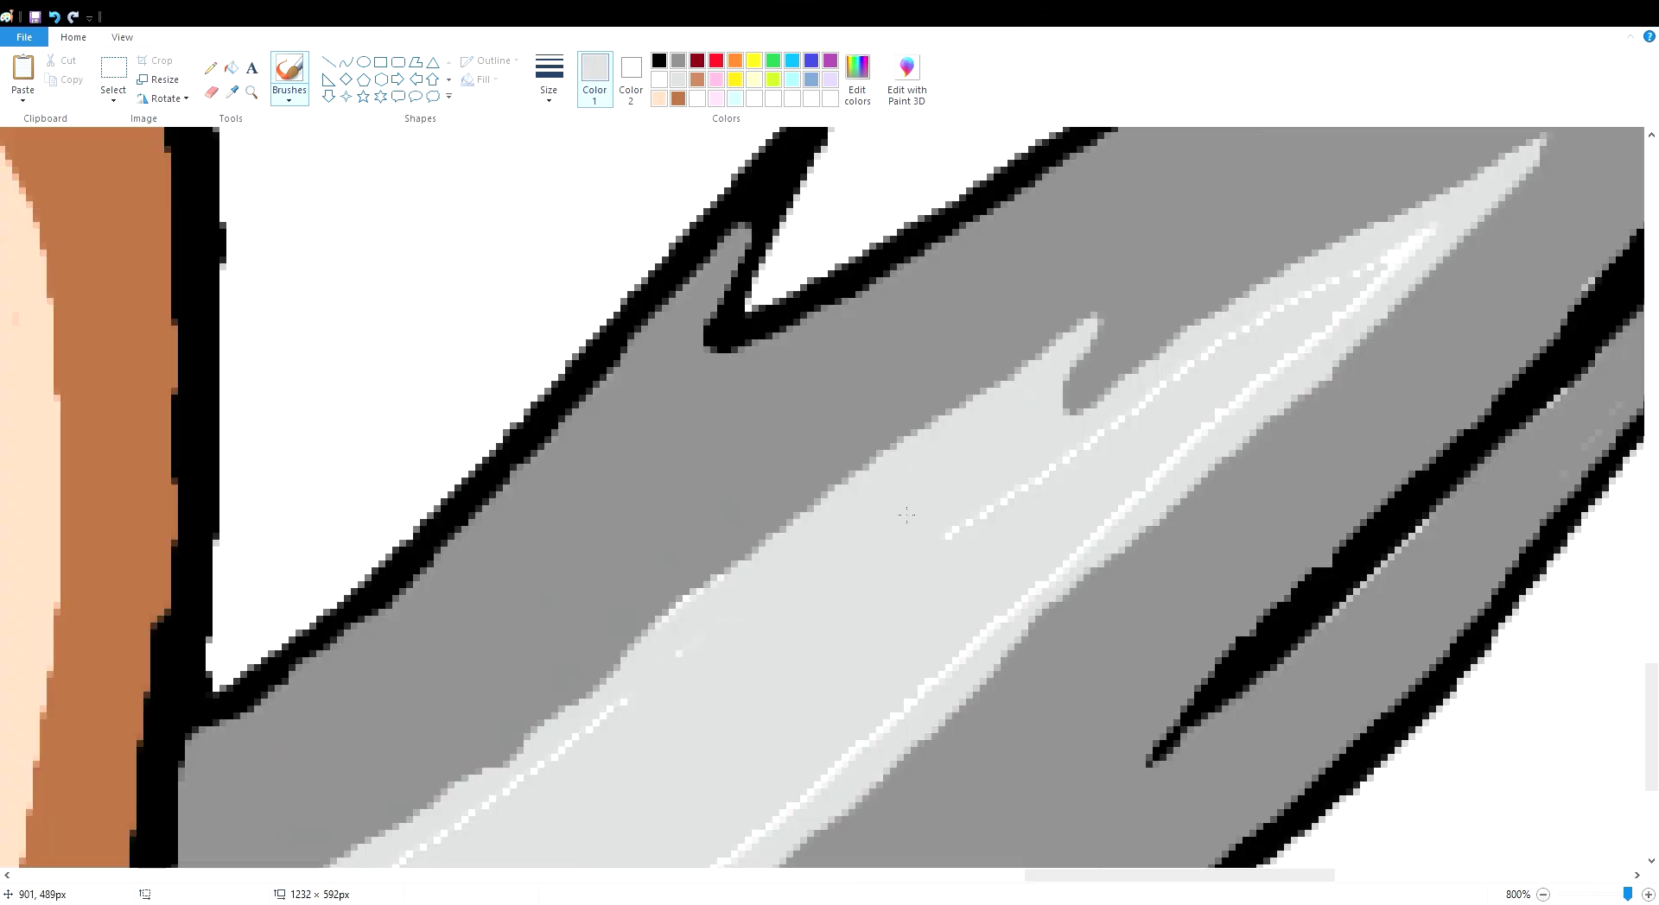
pyautogui.moveTo(1395, 260); pyautogui.dragTo(950, 698)
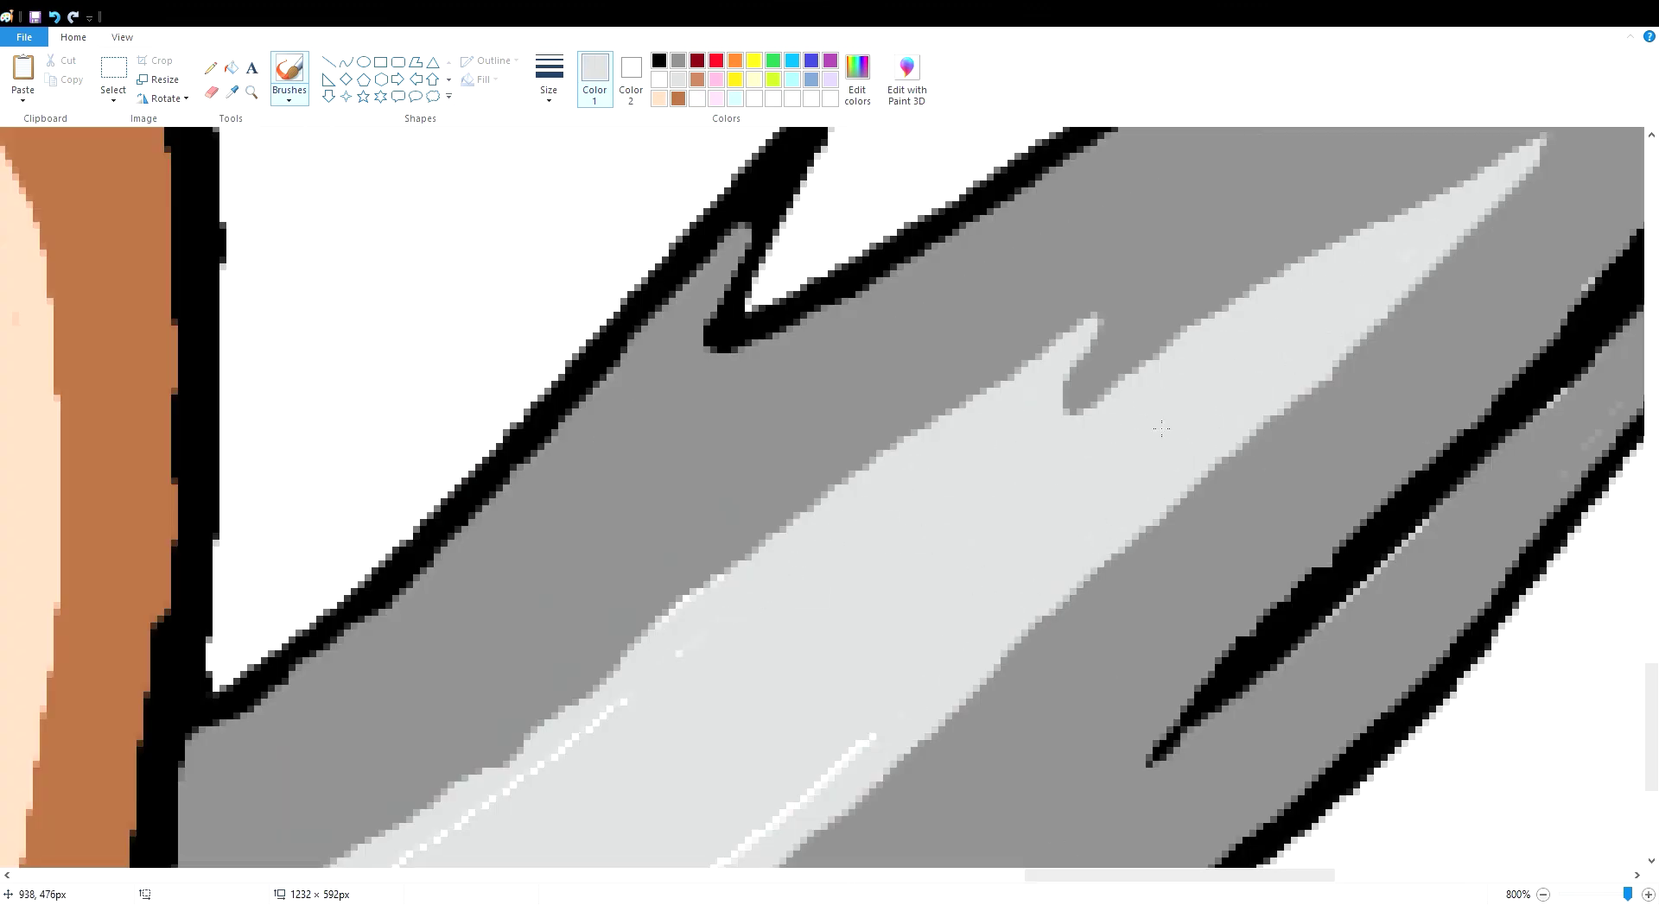
pyautogui.scroll(-3, 656, 518)
pyautogui.moveTo(185, 834); pyautogui.dragTo(573, 628)
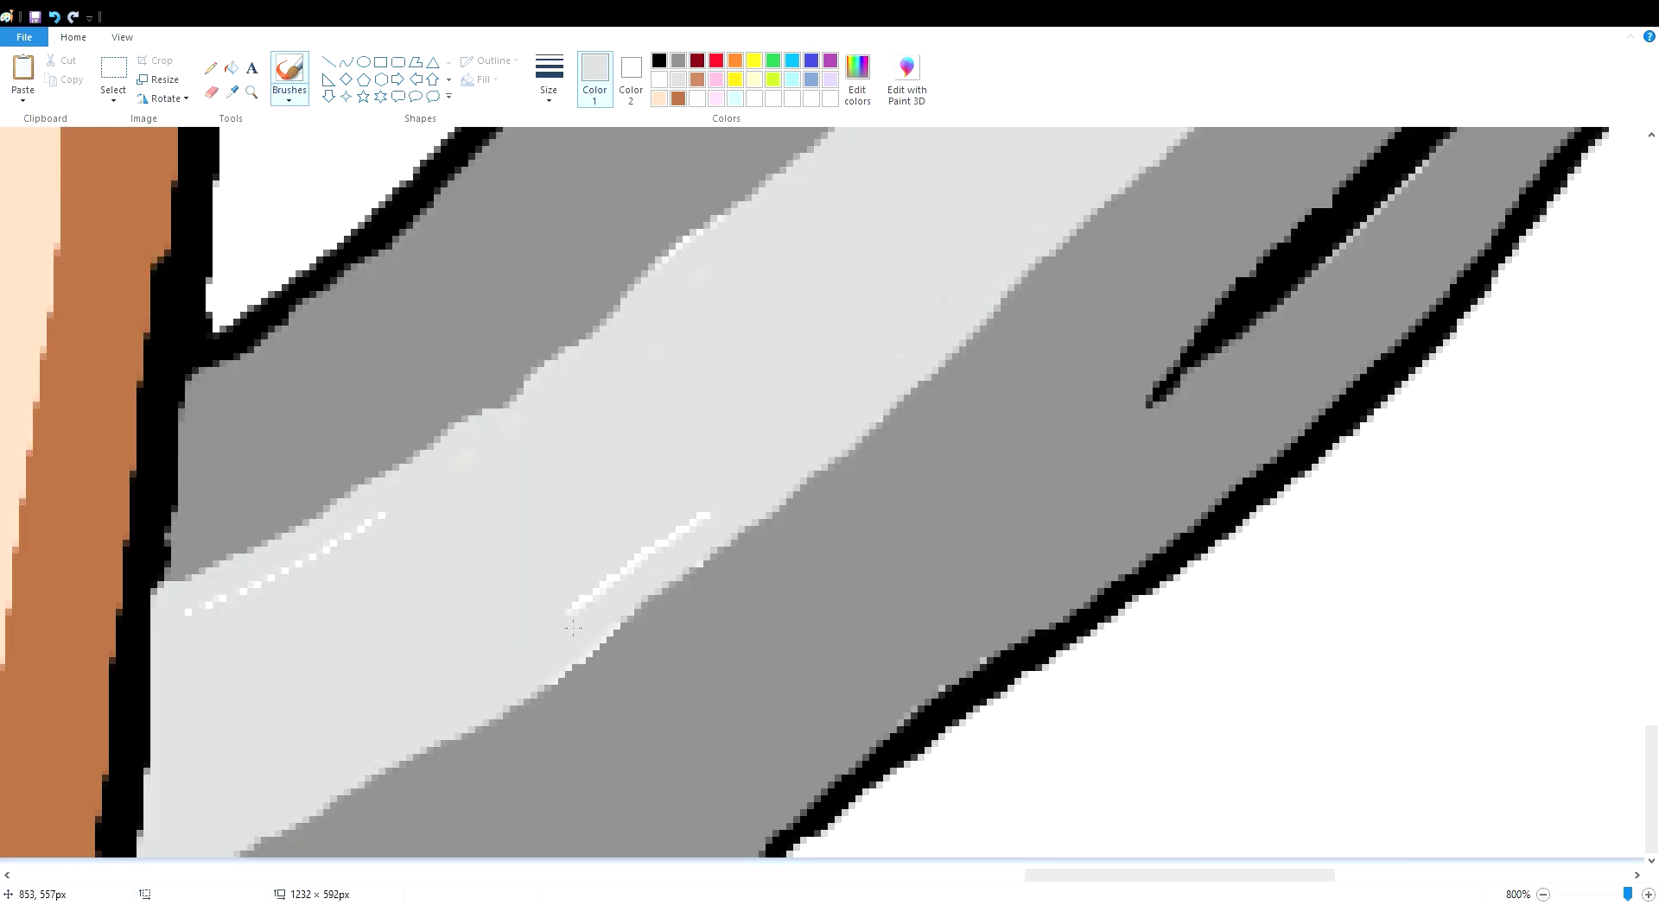
pyautogui.scroll(-9, 722, 521)
pyautogui.scroll(2, 716, 516)
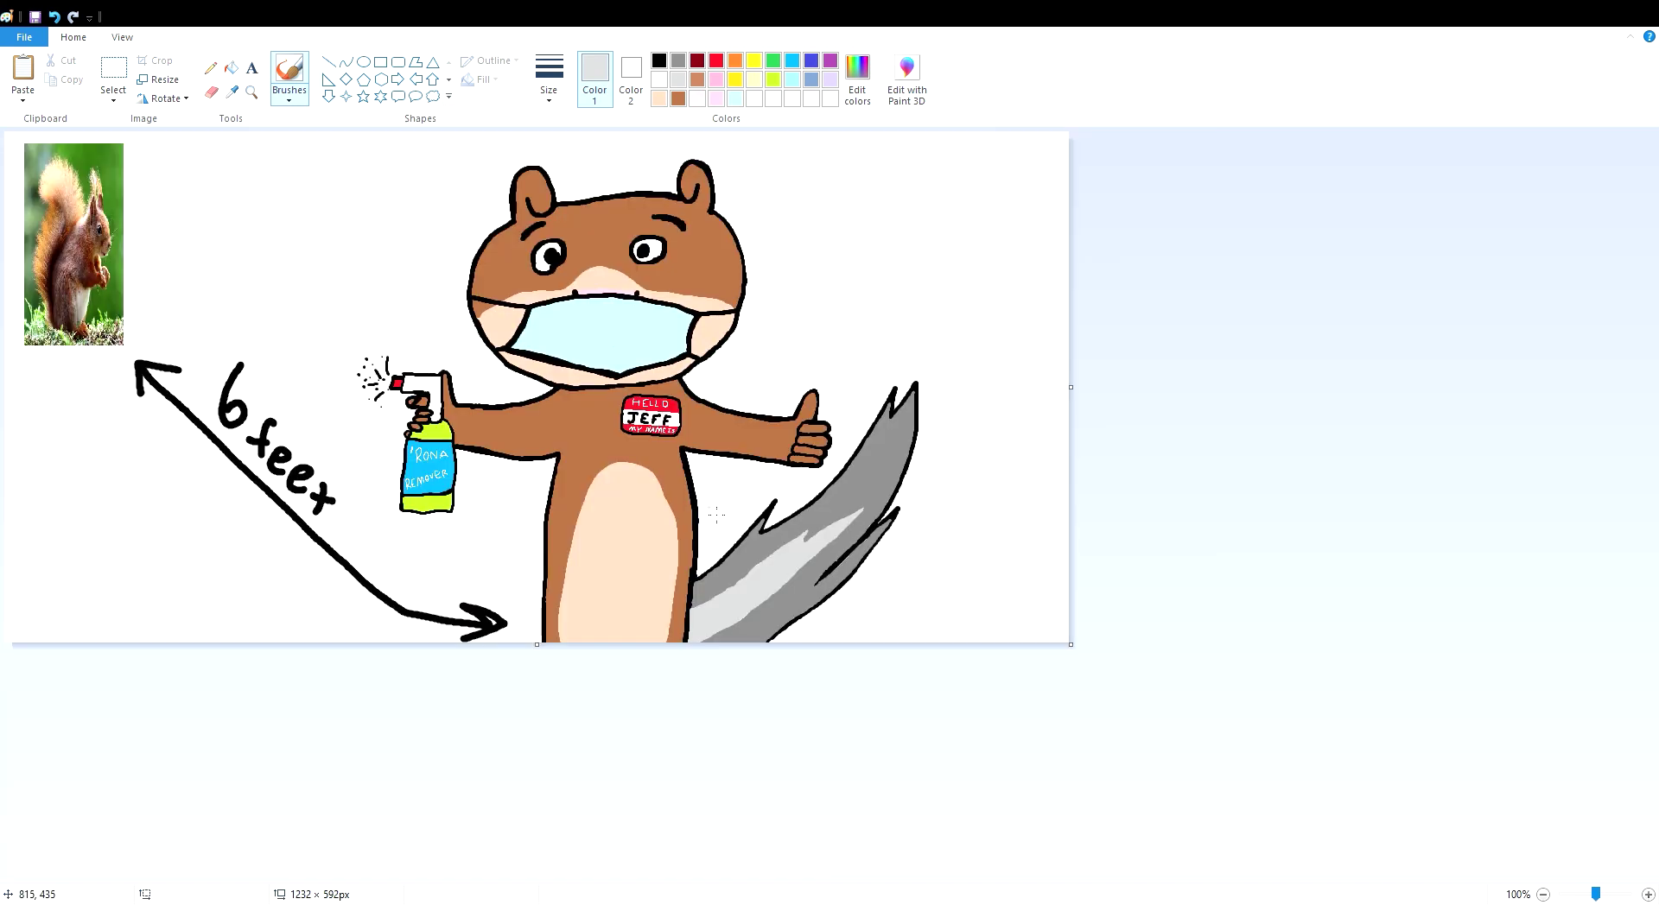